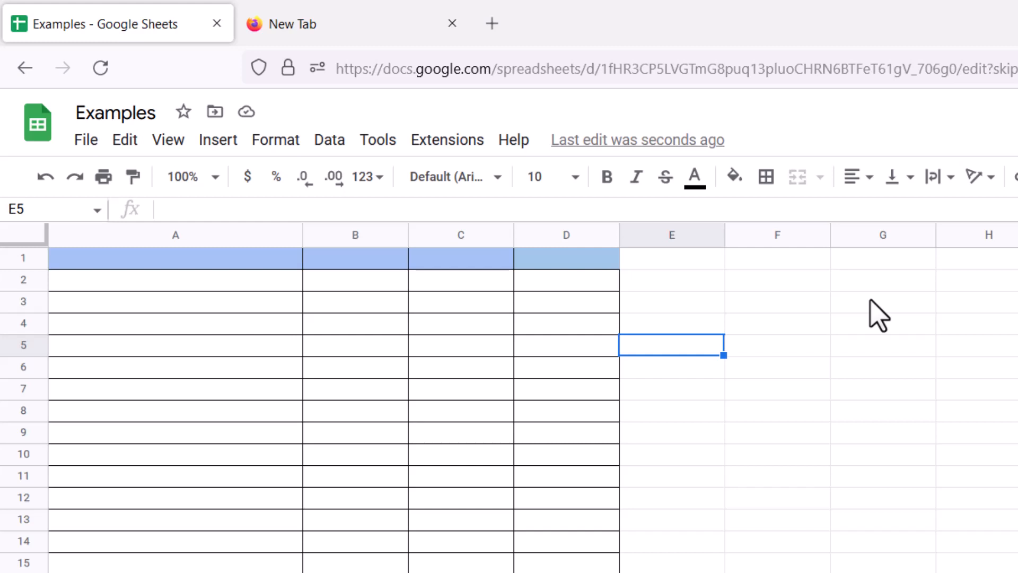
Enter the text "This is year 2023, lets celebrate" in cell A2
double_click(97, 281)
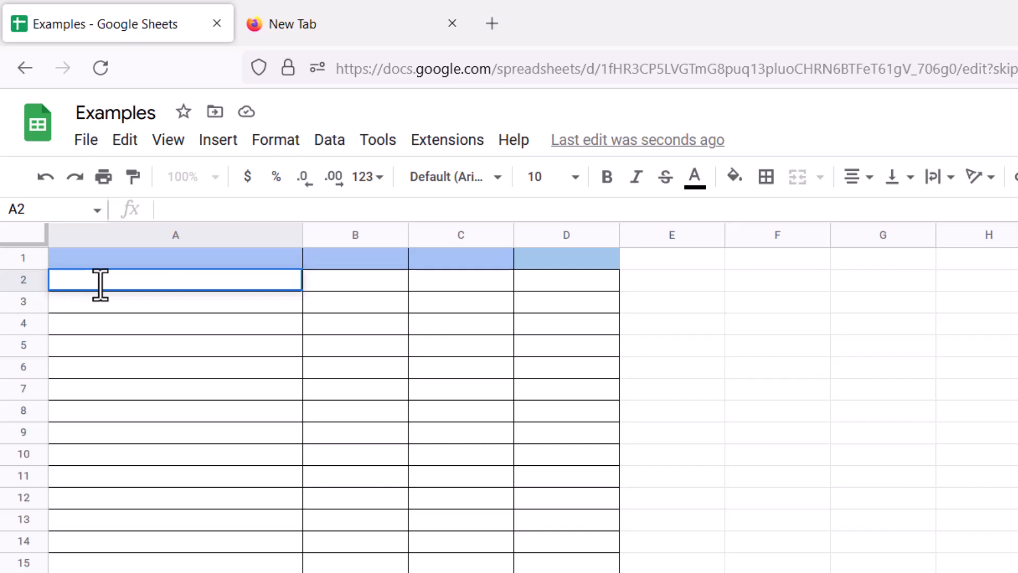
text(This is)
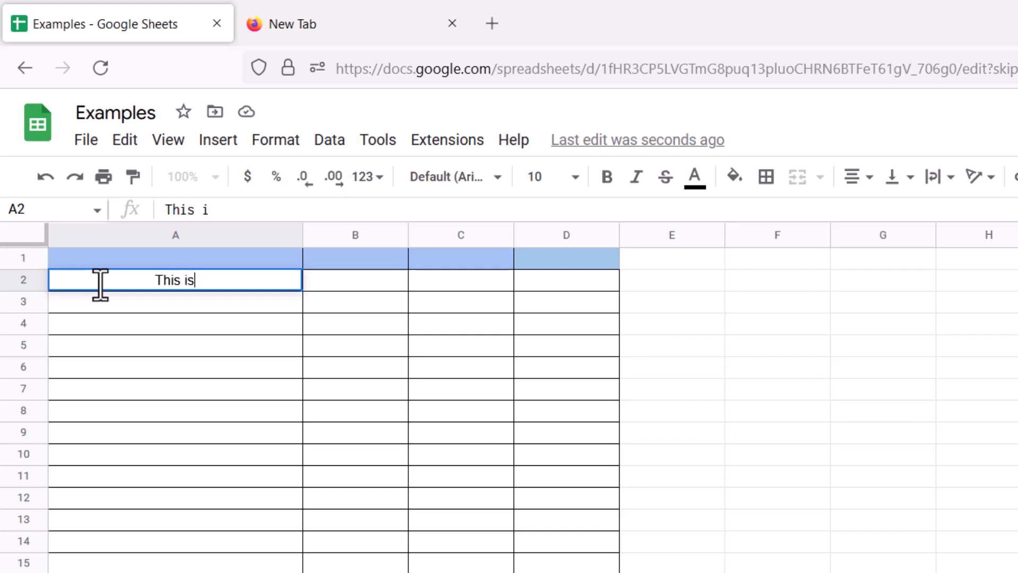
text( year 20)
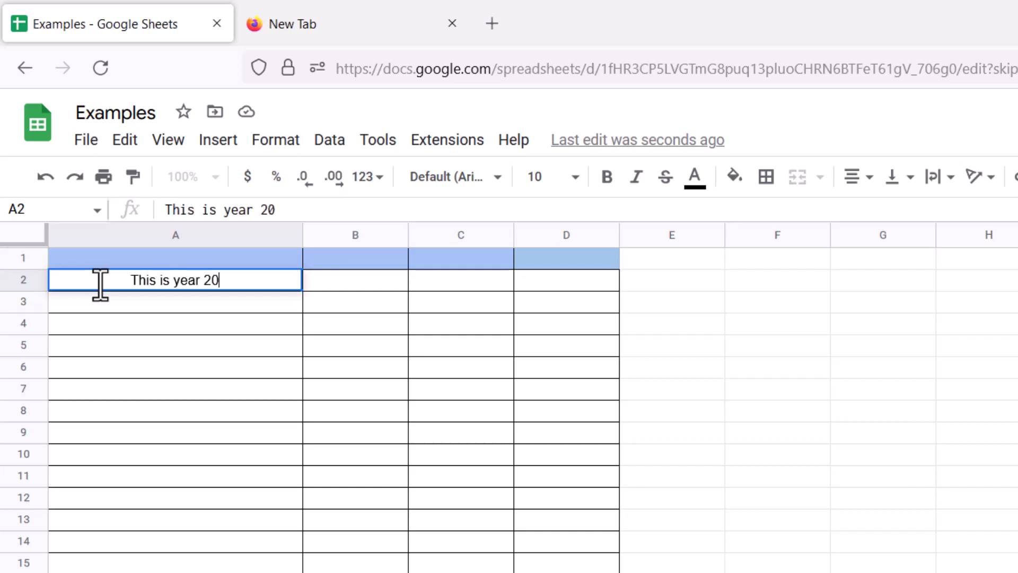
text(23)
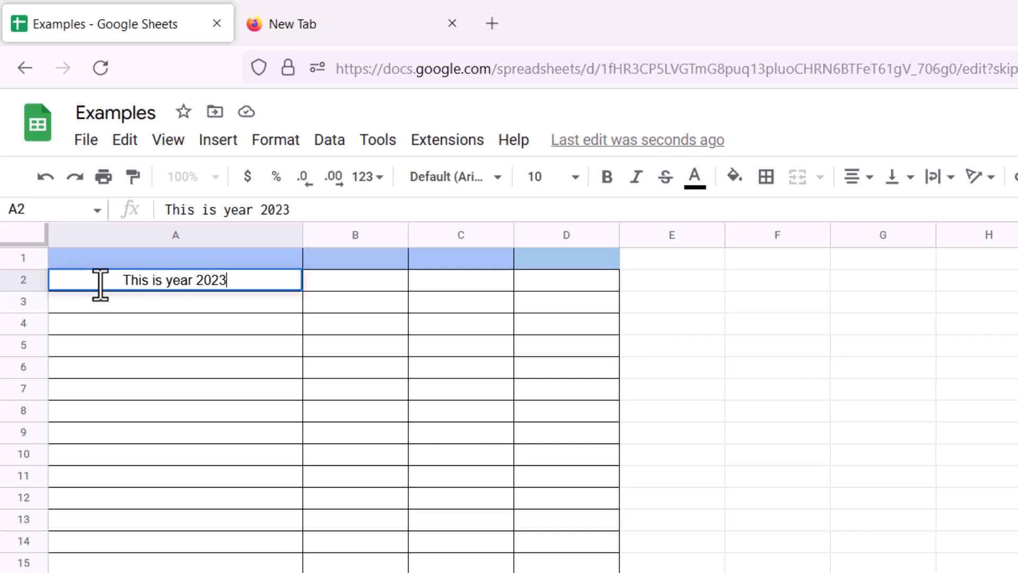
text(, let)
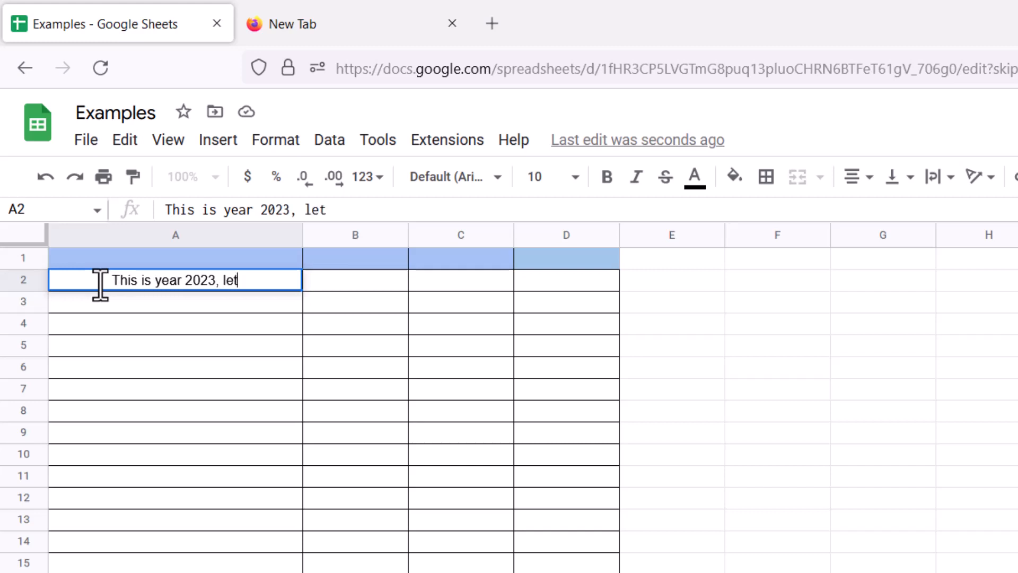
text(s celebrate)
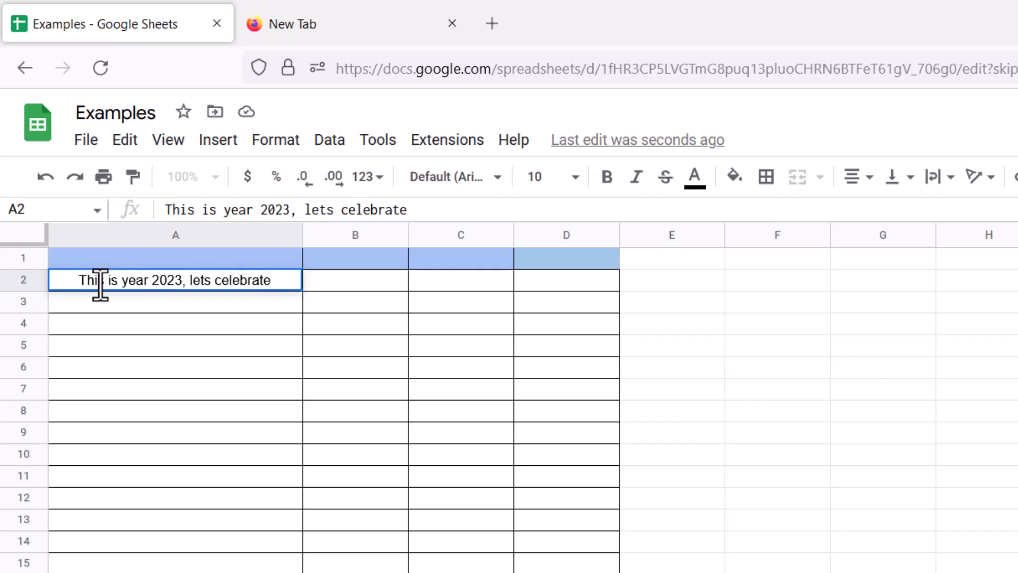
click(427, 285)
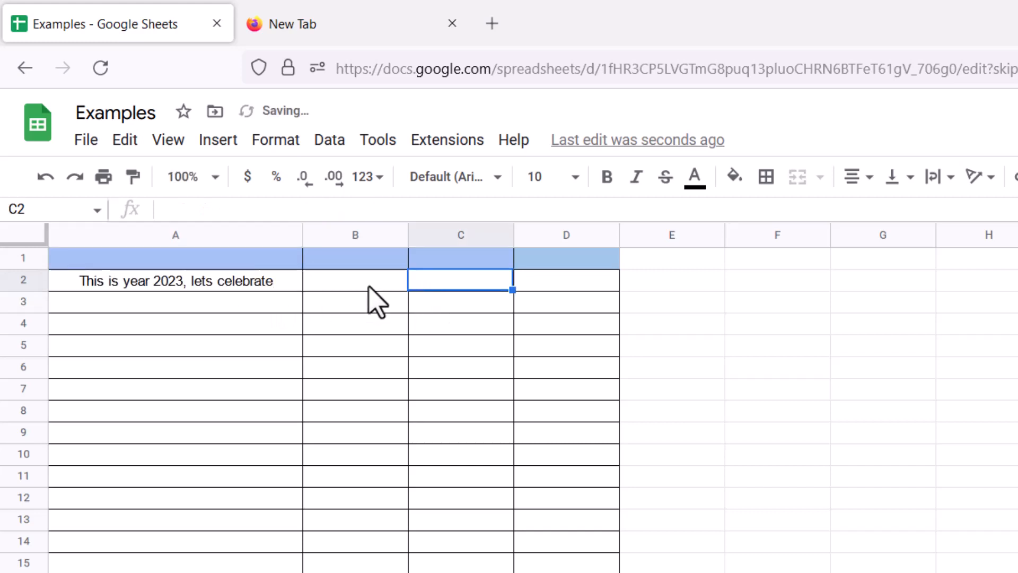
Try to extract the digits from A2 in cell C2 with the formula =REGEXTRACT(A2,"\d+)")
double_click(445, 285)
text(=)
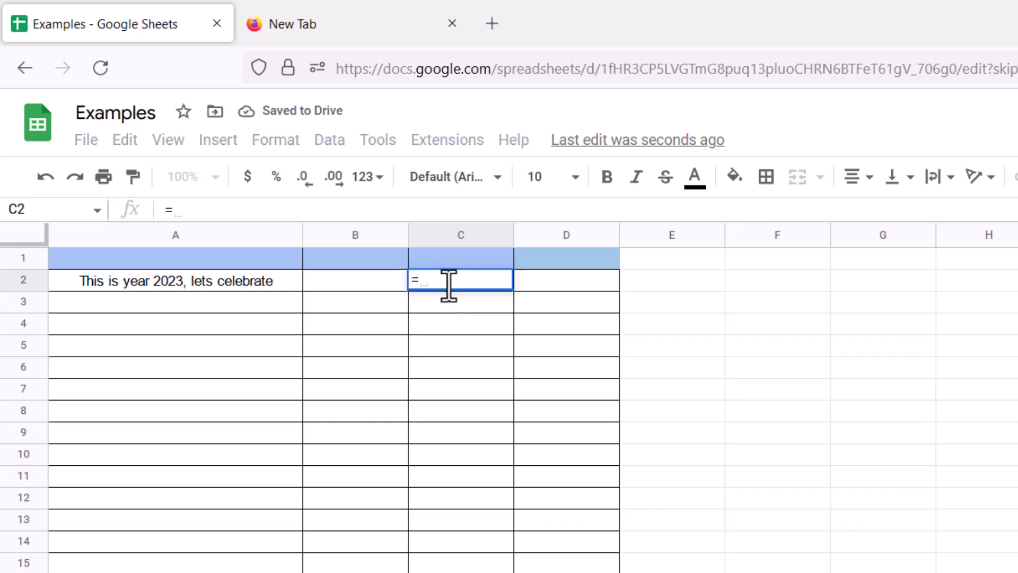
text(REGEX)
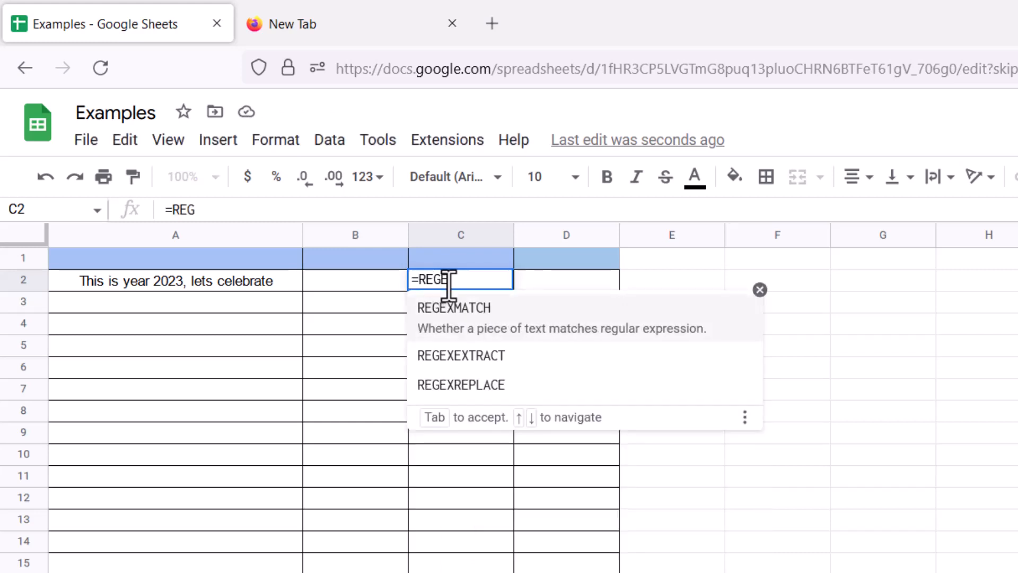
text(TRACT)
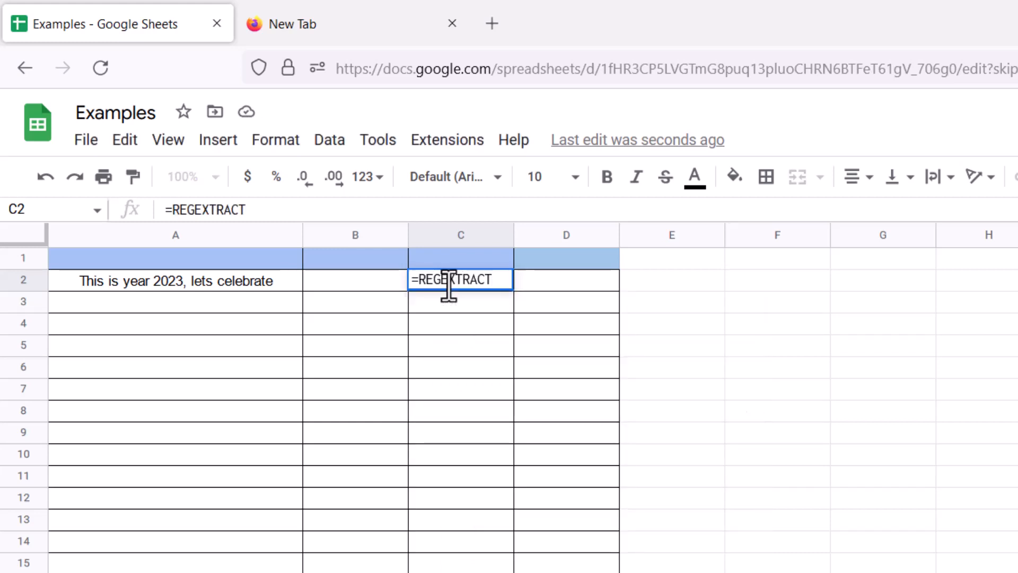
text(()
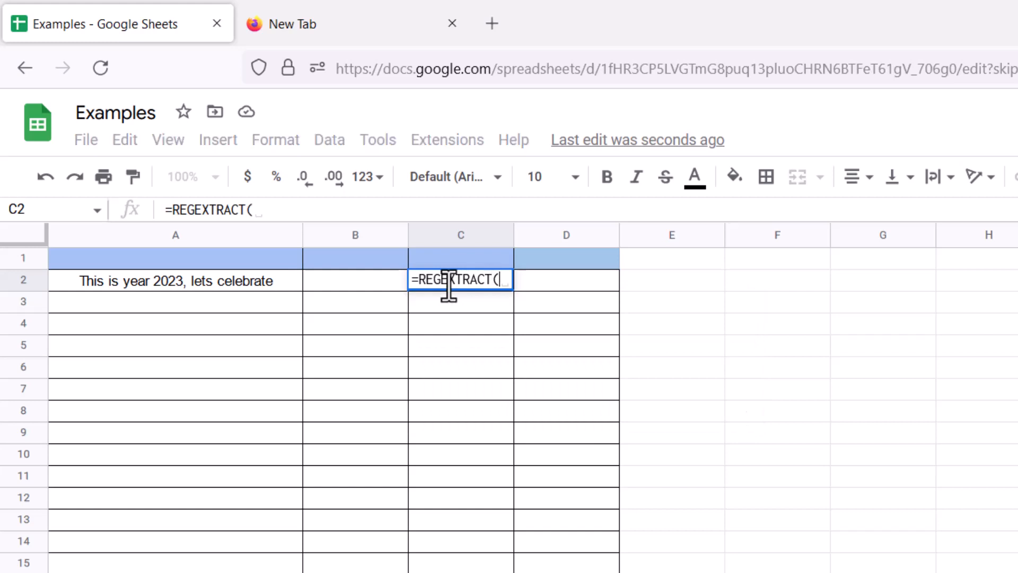
text(A2)
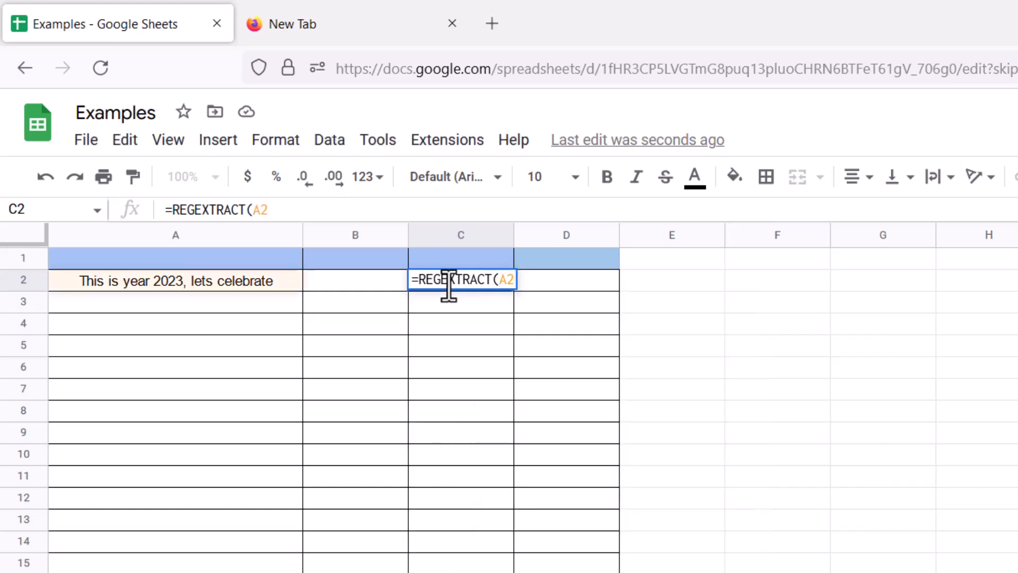
text(,"")
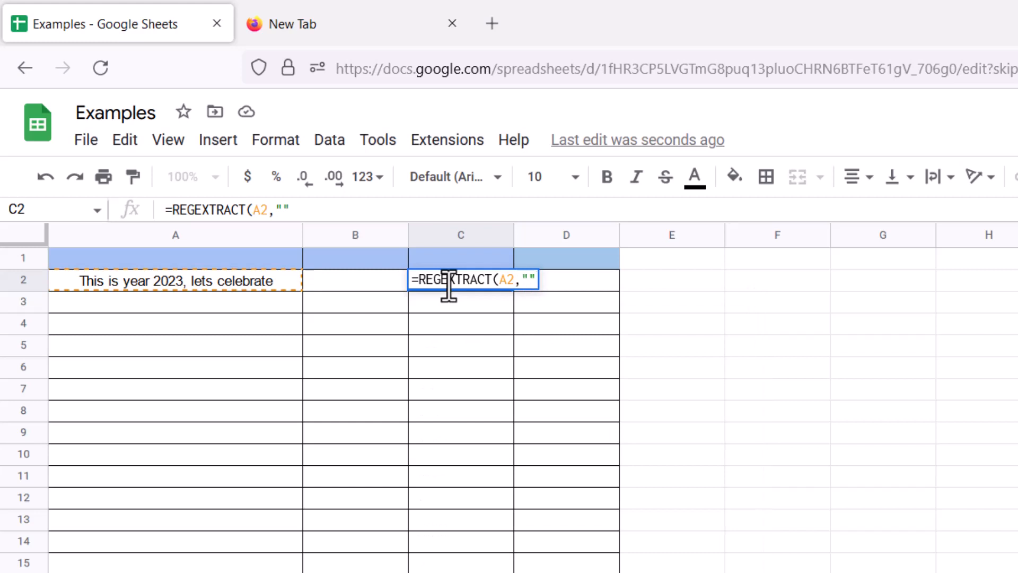
key(Left)
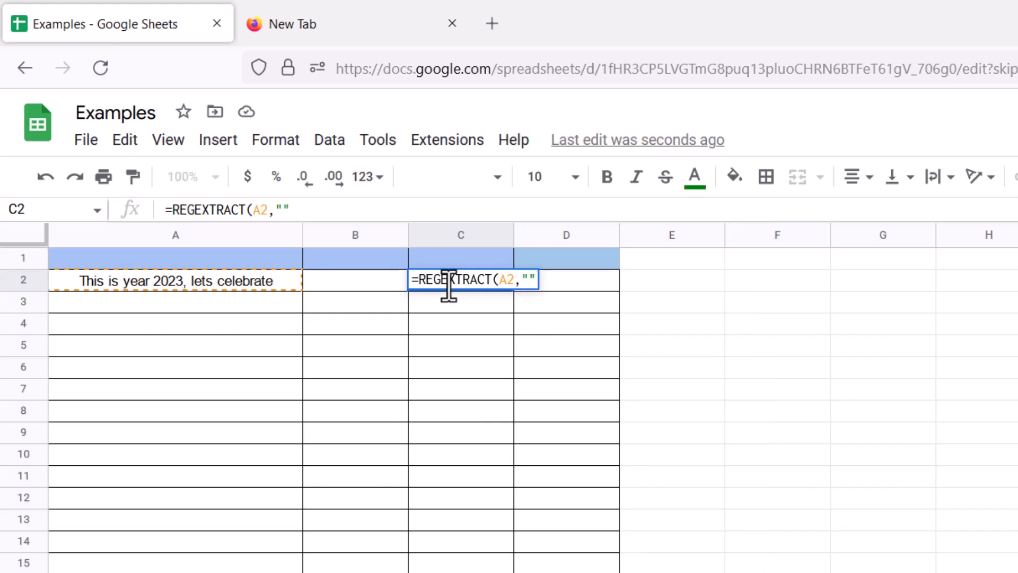
text(\)
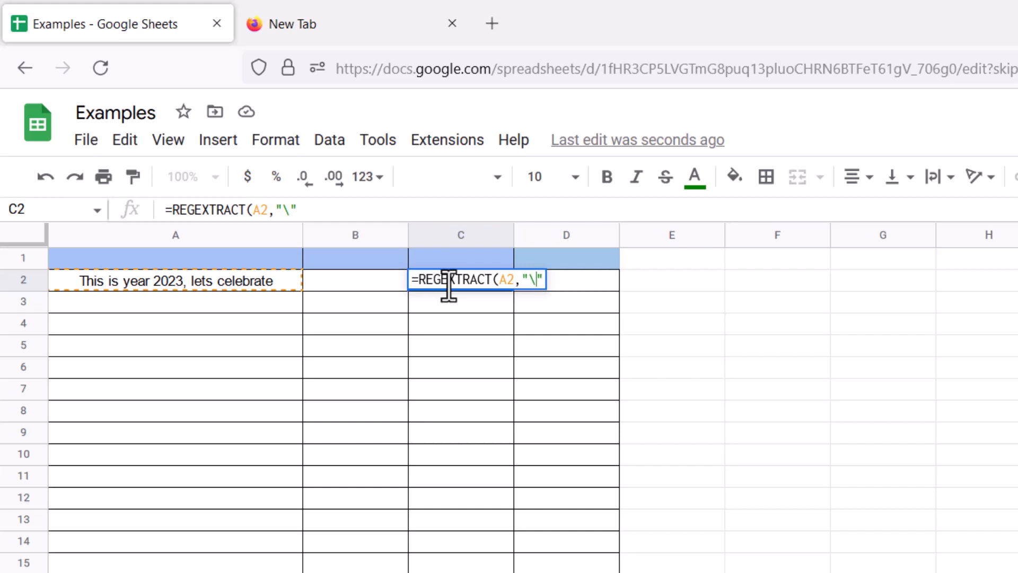
text(d)
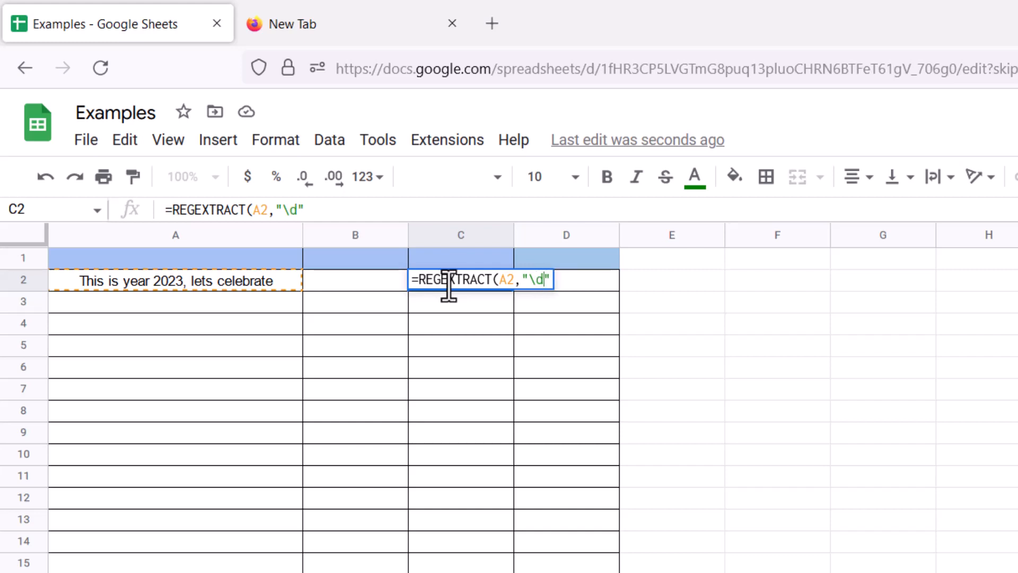
text(+))
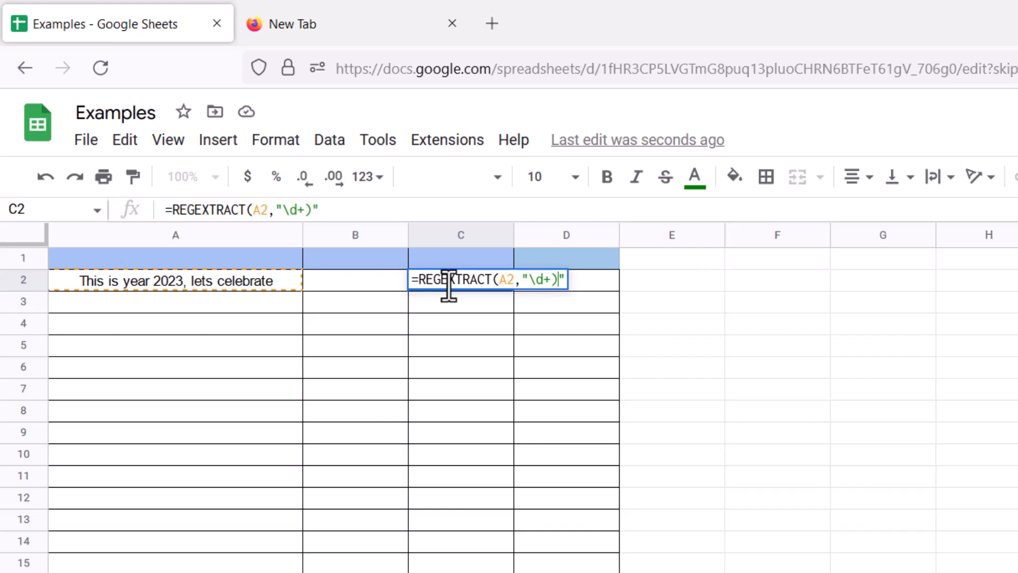
key(Return)
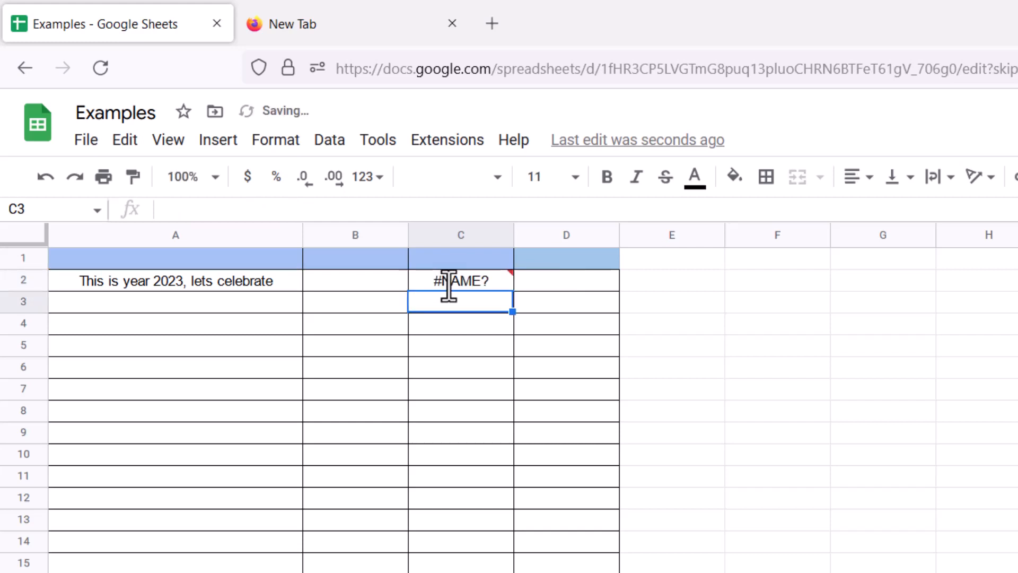
Remove the stray parenthesis inside the quoted pattern in C2, making the formula =REGEXTRACT(A2,"\d+")
click(448, 283)
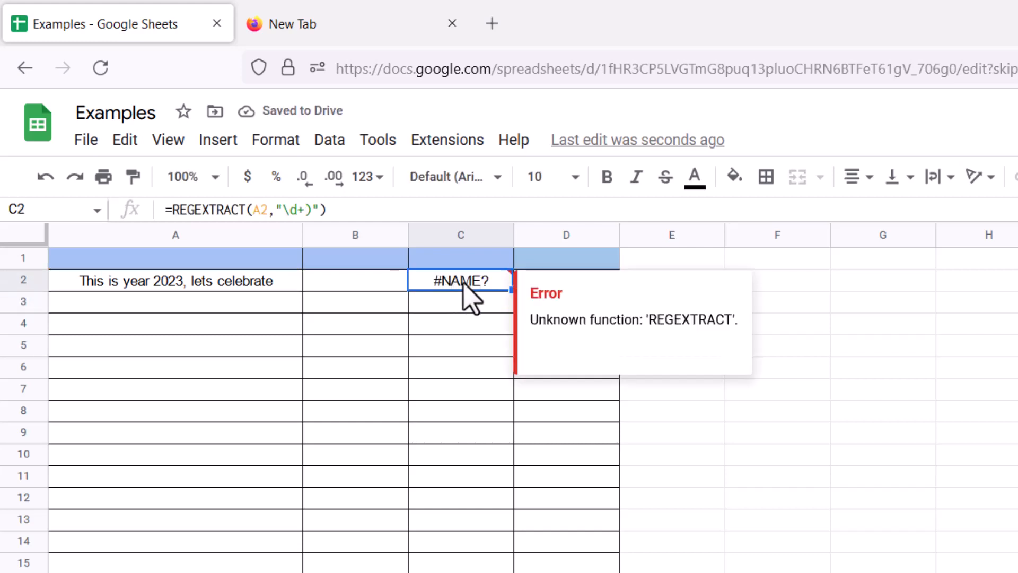
double_click(466, 295)
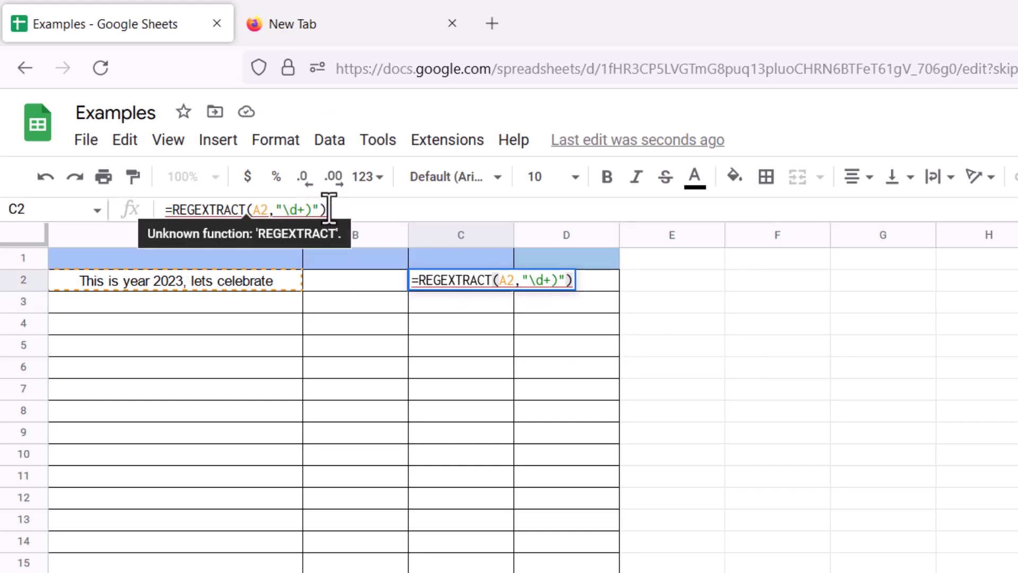
key(Left)
key(Left)
key(BackSpace)
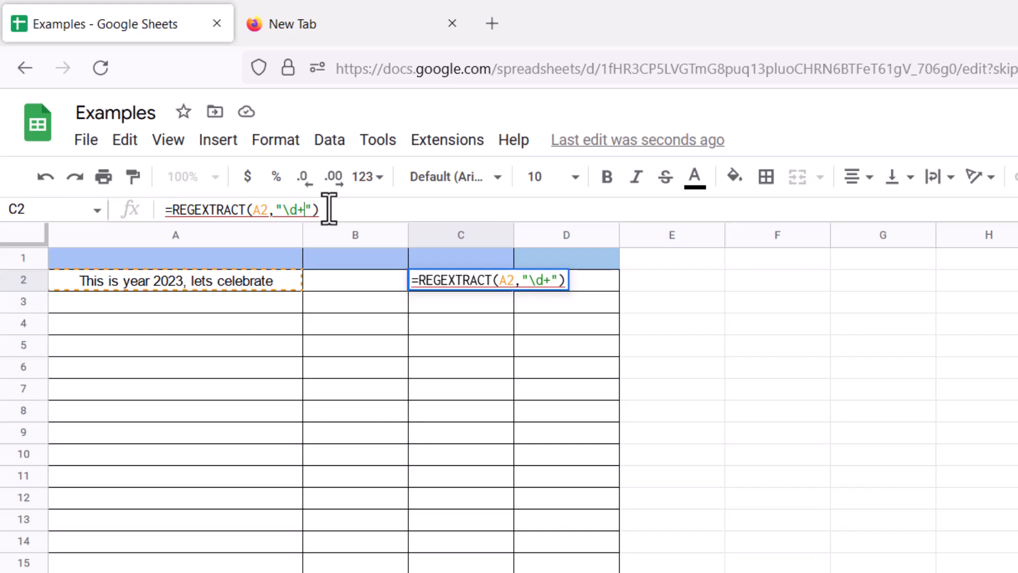
key(Return)
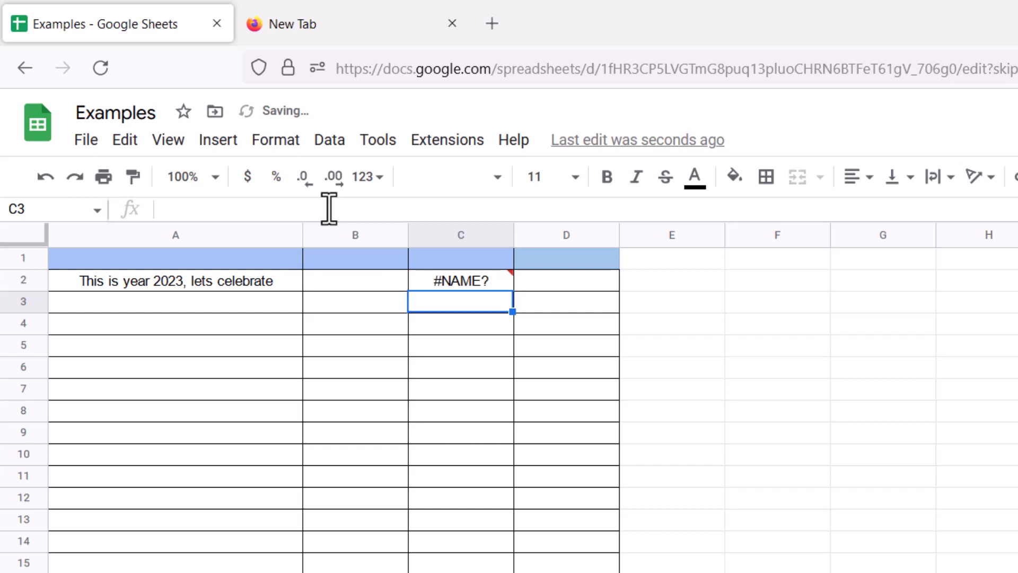
Check the error on C2 and replace its formula with =REGEXEXTRACT(A2,"\d+")
click(462, 286)
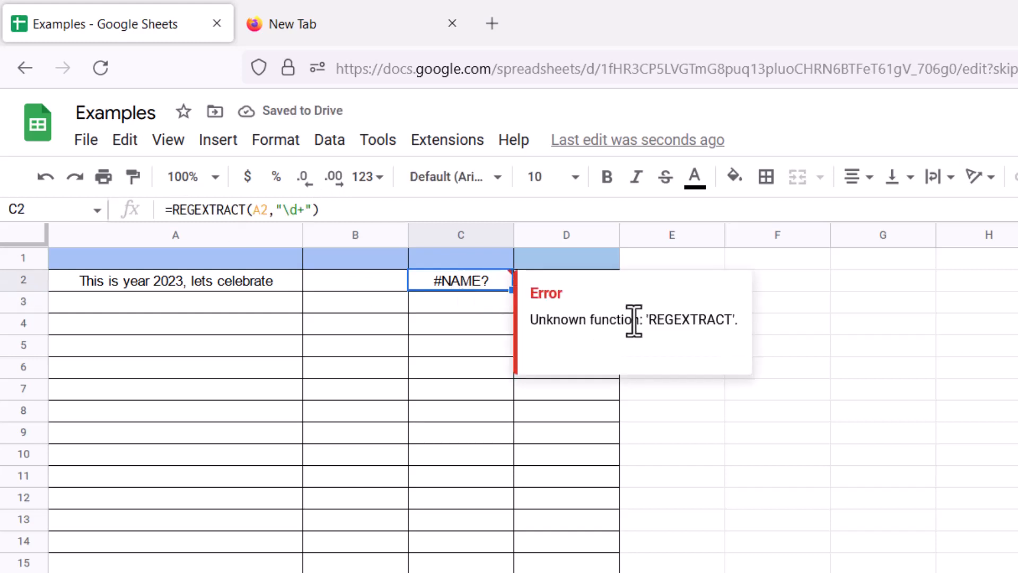
drag(633, 321, 711, 320)
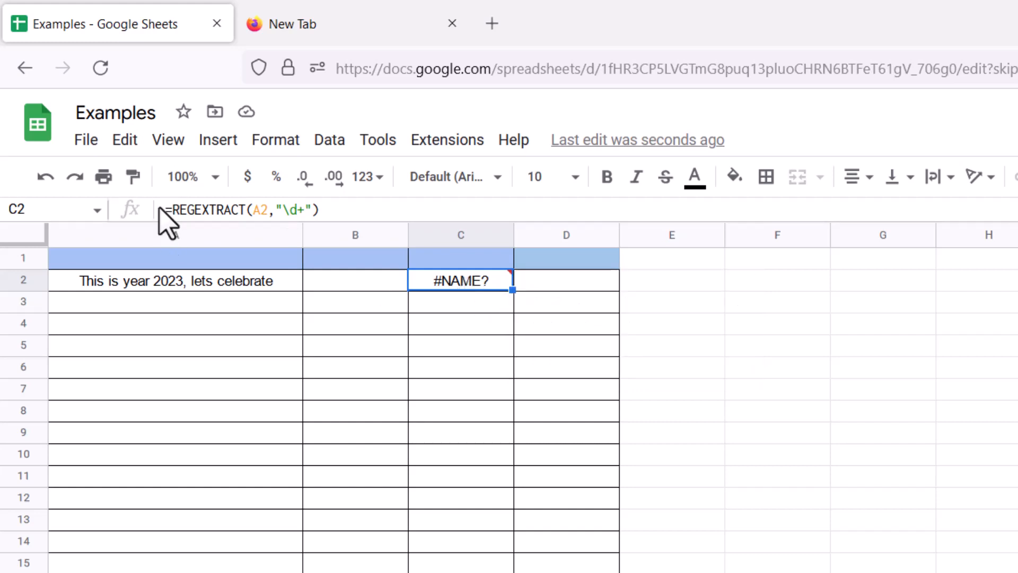
mouse_move(462, 289)
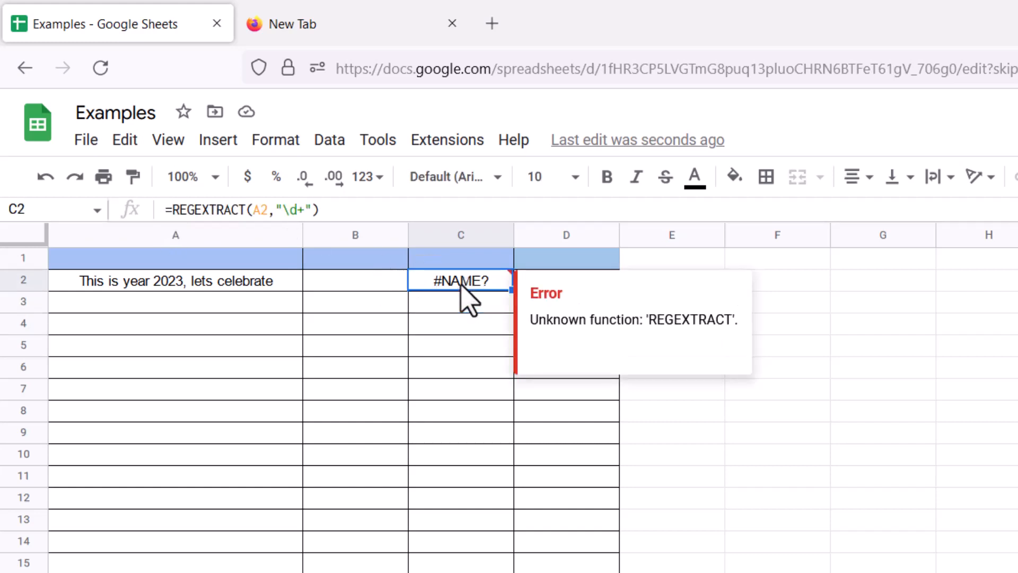
key(Delete)
text(=)
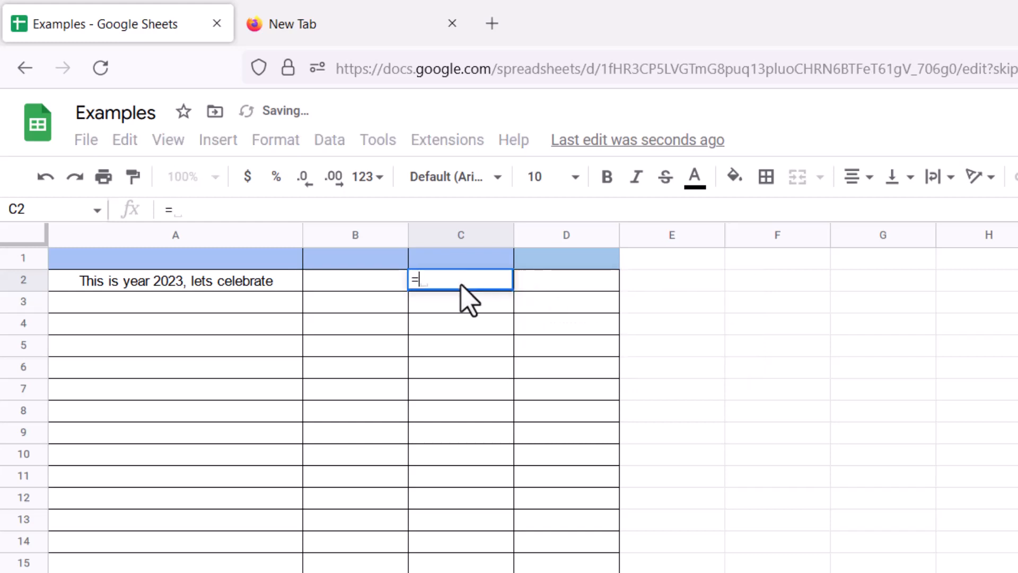
text(REG)
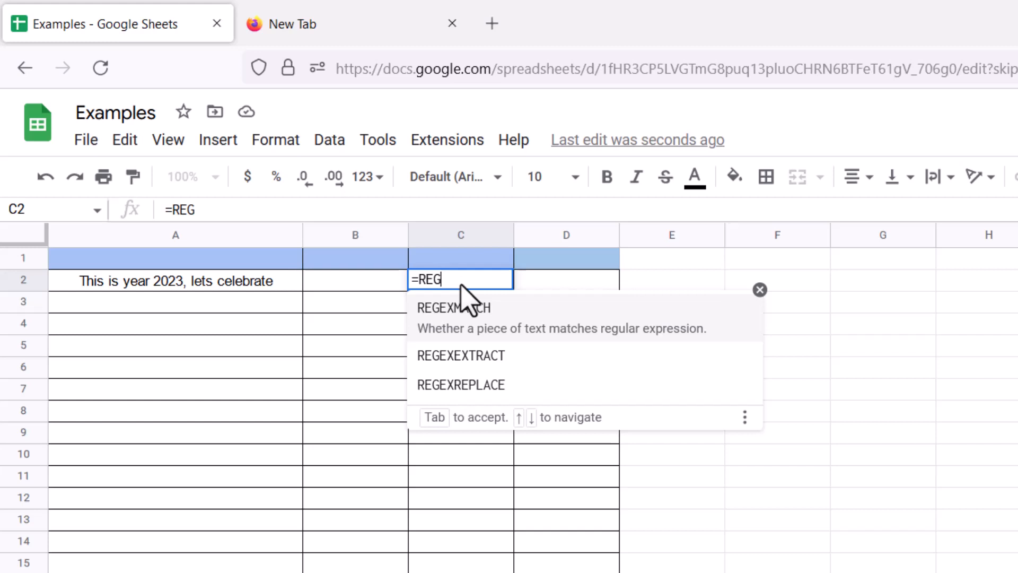
key(Down)
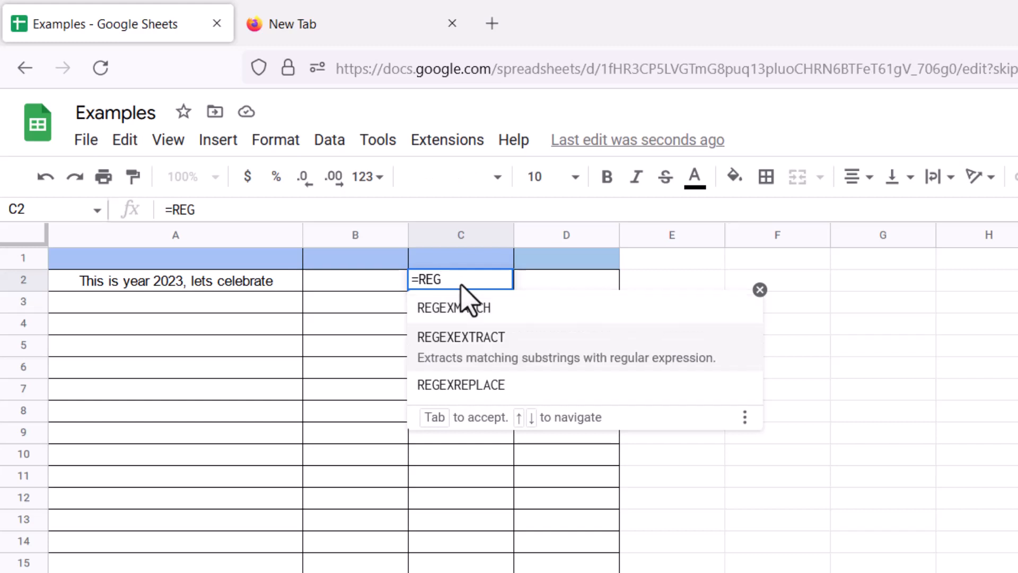
click(487, 345)
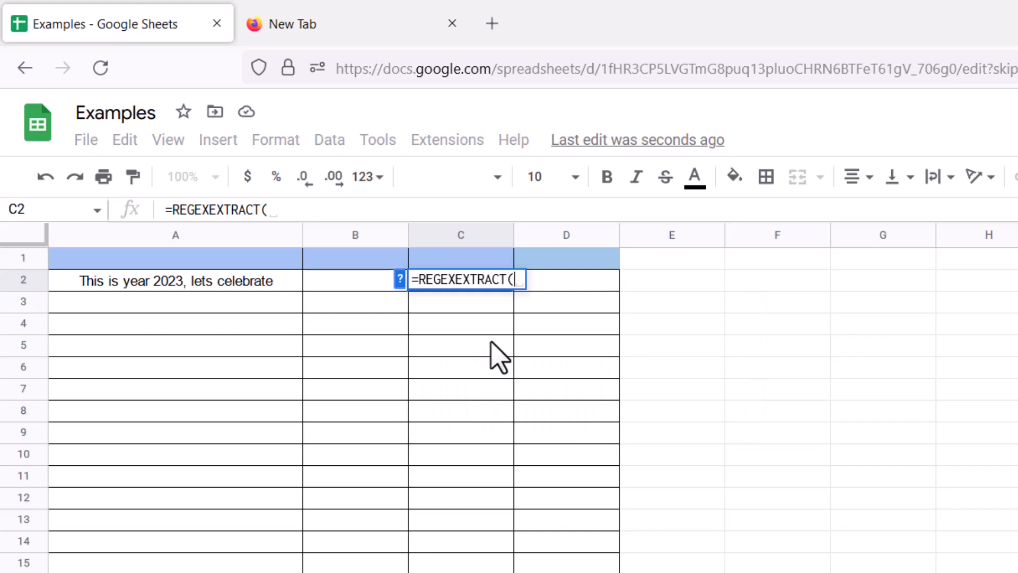
text(A2,")
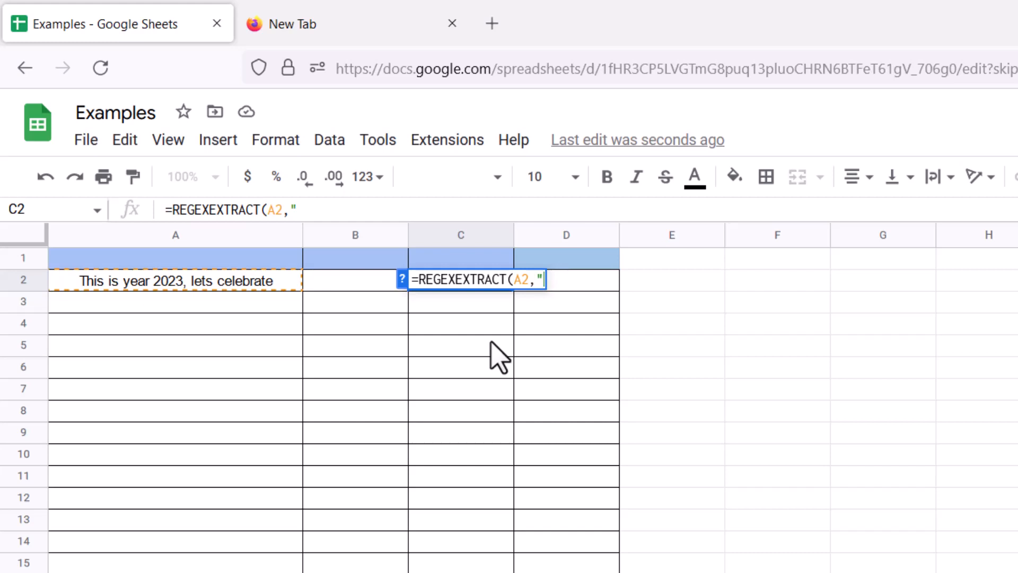
text(\d+)
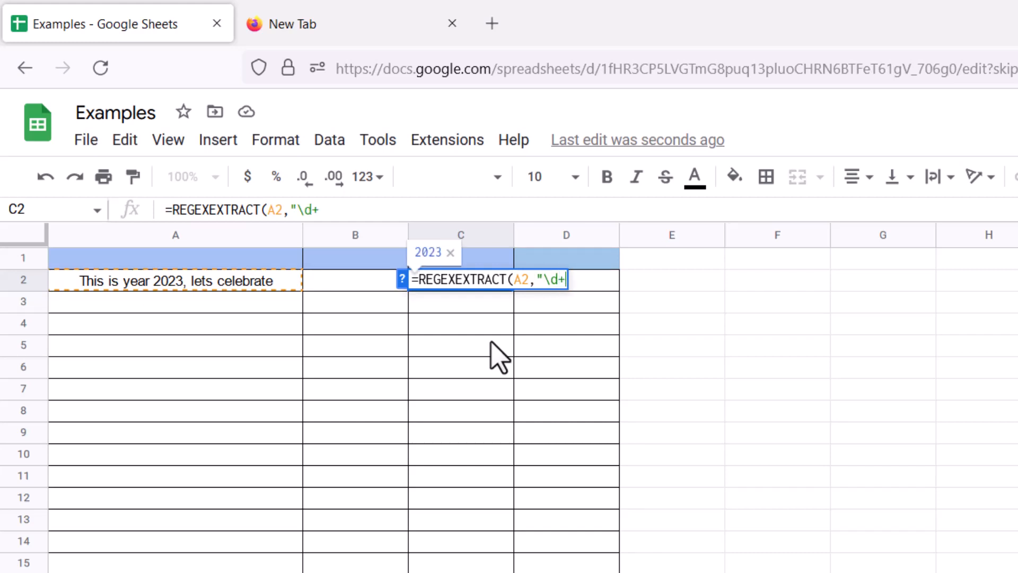
text("))
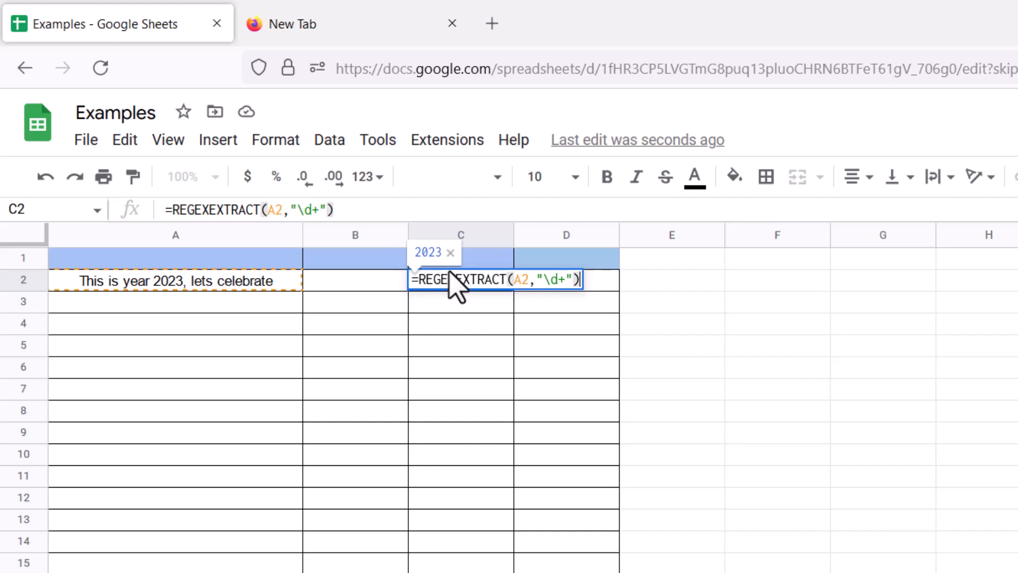
key(Return)
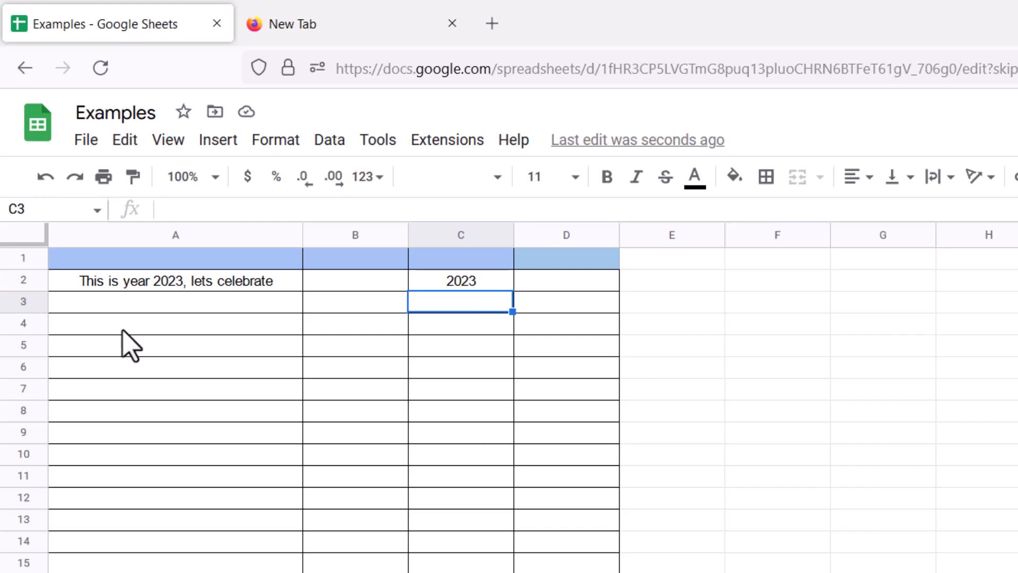
Enter the text "this is a read baloon" in cell A3
click(123, 305)
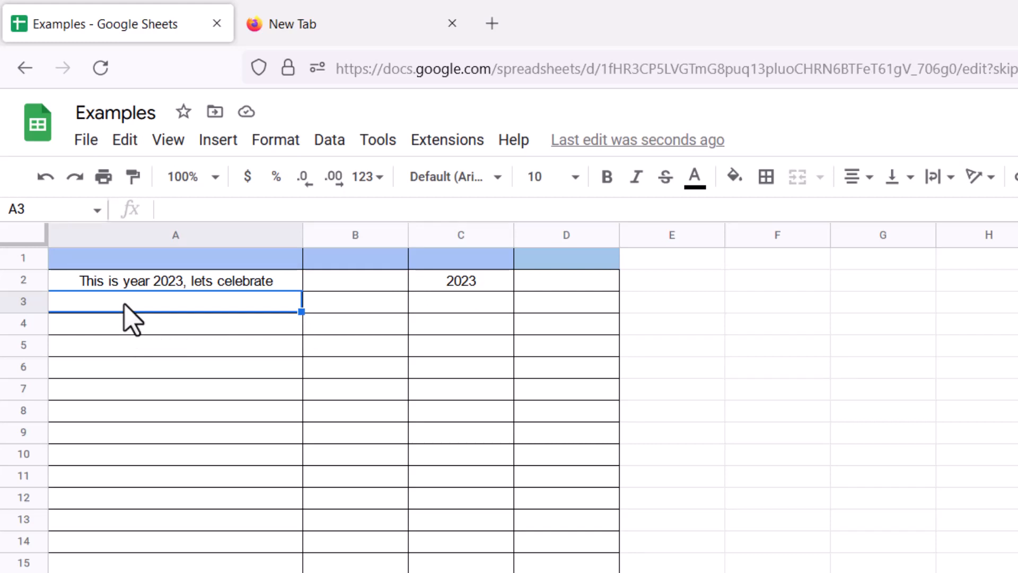
text(this is )
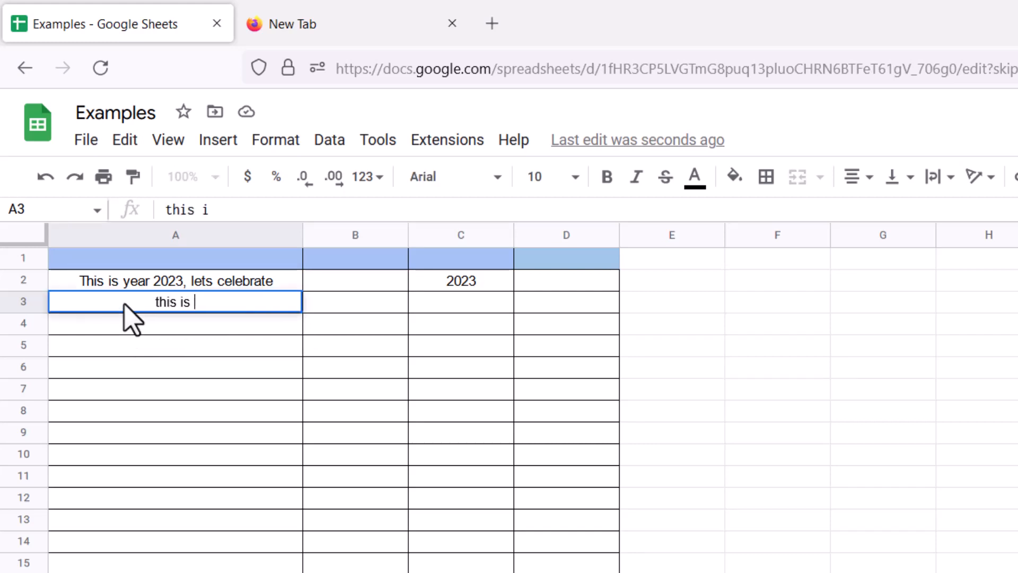
text(a read baloon)
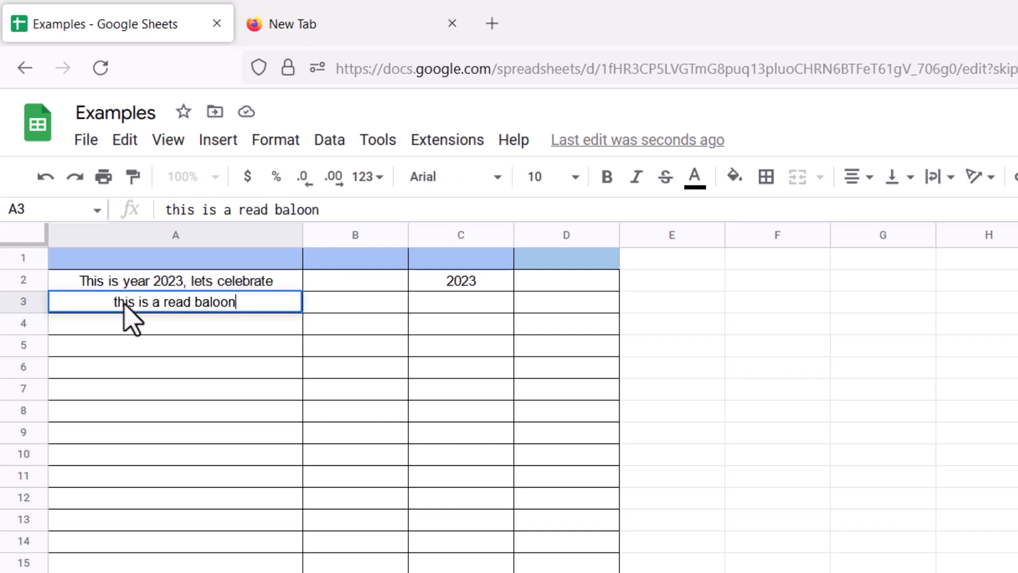
key(Tab)
Enter a REGEXEXTRACT formula in C3 that refers to A3 and has an empty quoted pattern, =REGEXEXTRACT(A3,"")
key(Right)
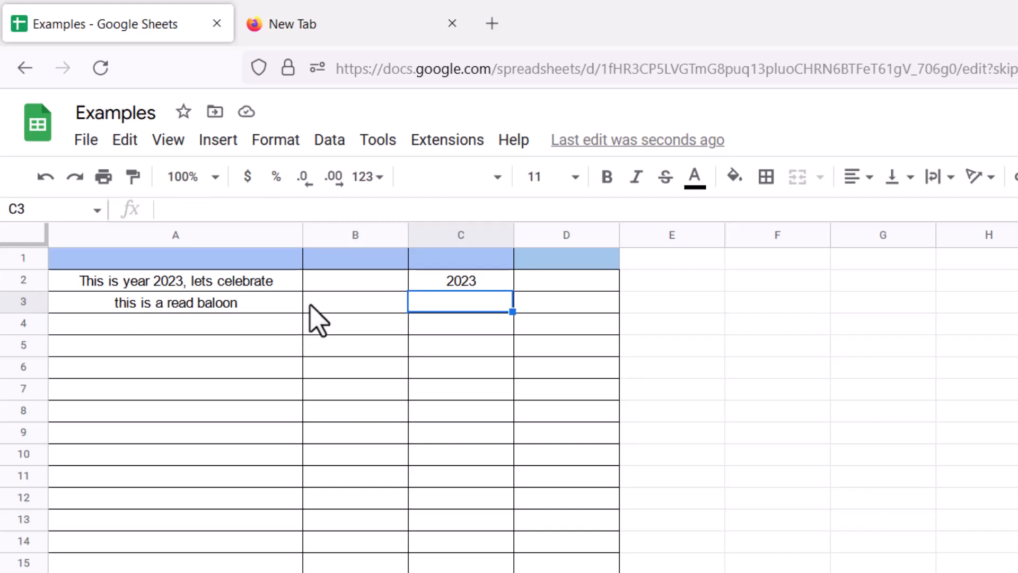
text(=REG)
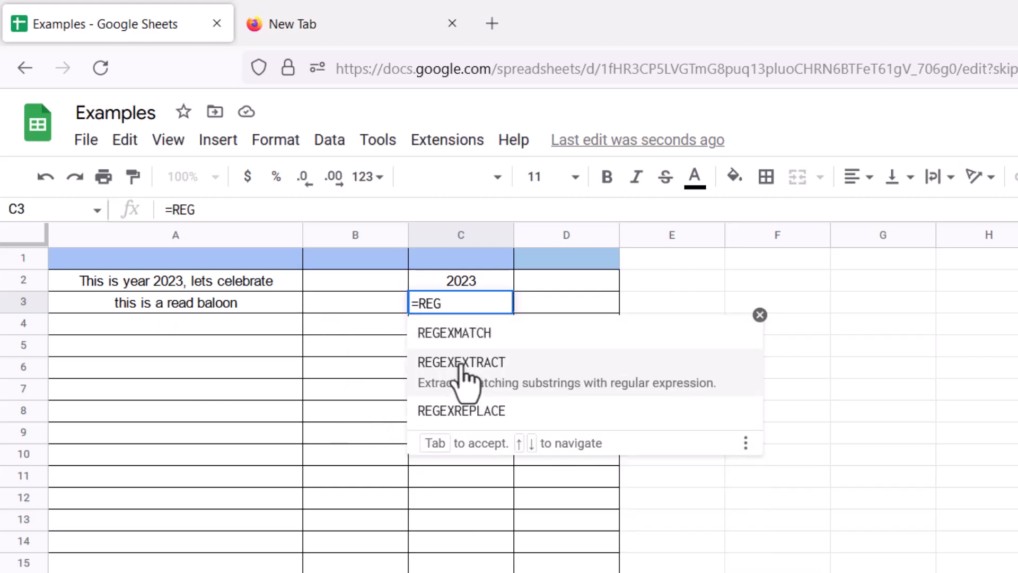
click(462, 365)
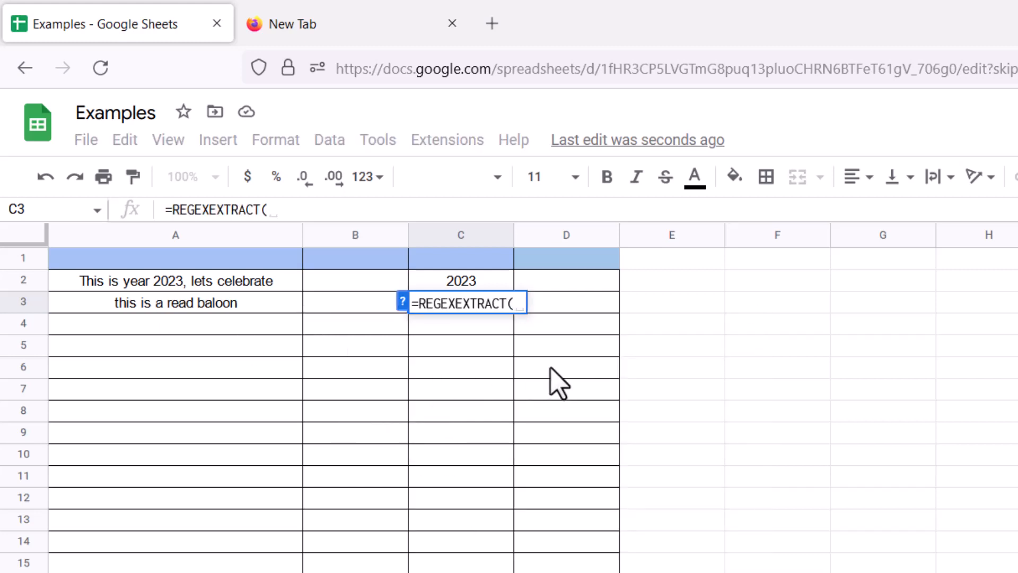
text(A3,)
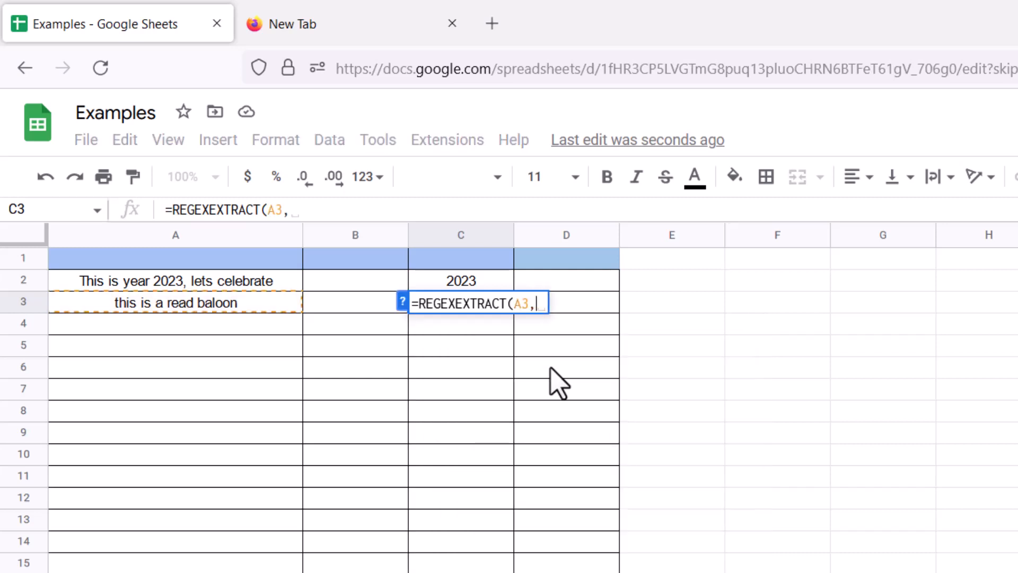
text("")
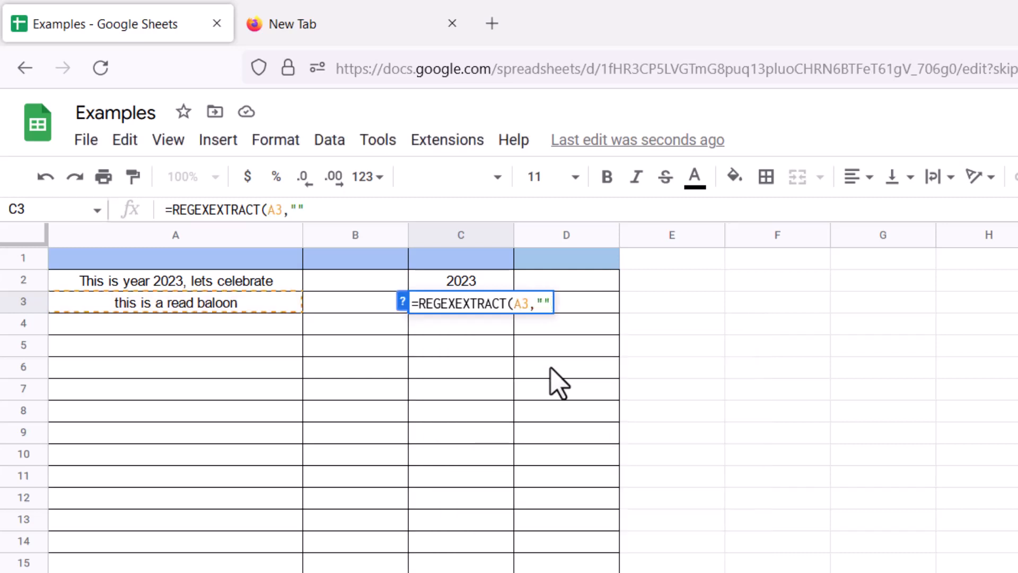
key(Left)
Correct the word "read" to "red" in the text of cell A3
click(200, 314)
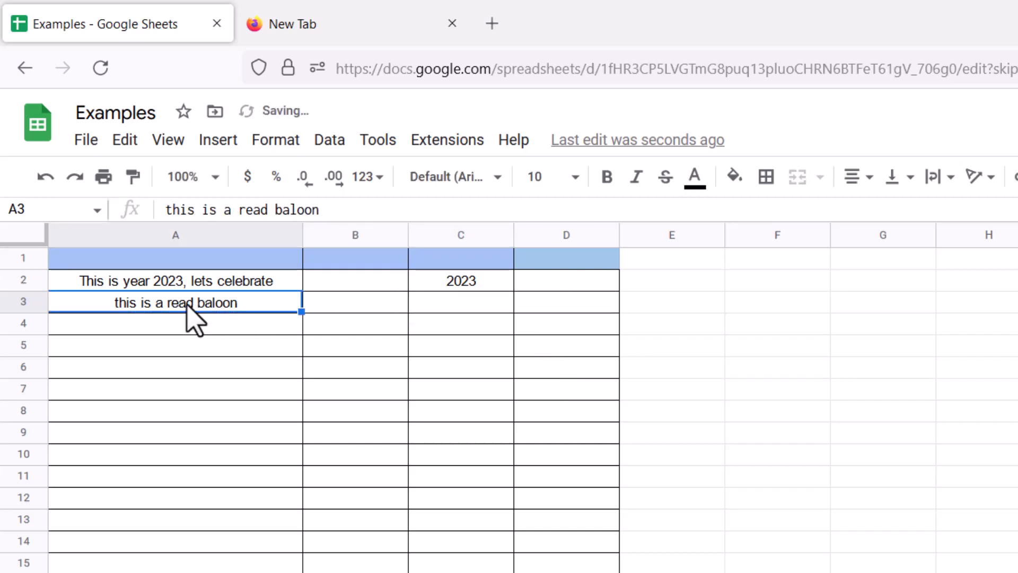
double_click(185, 307)
key(Delete)
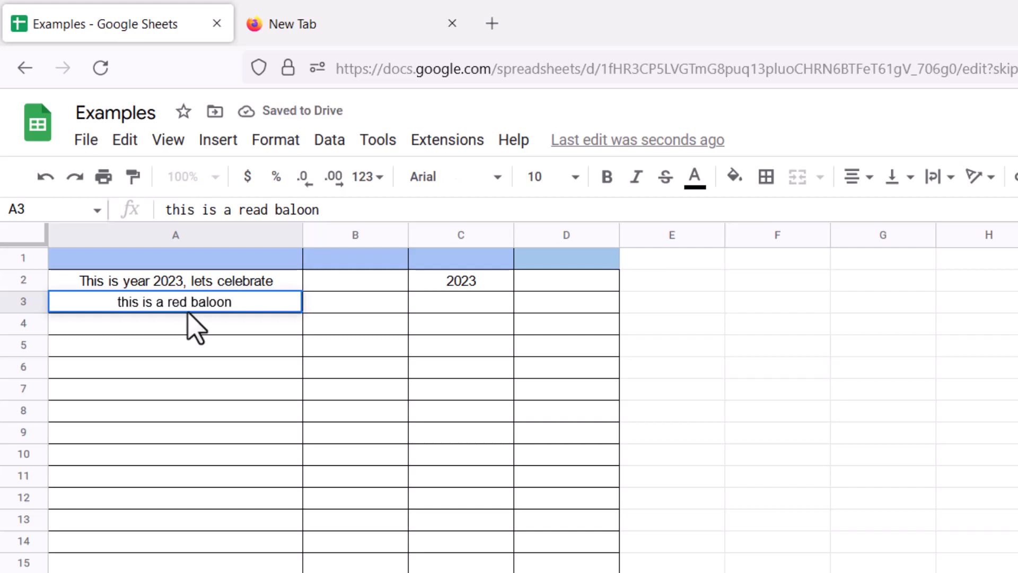
Fill in the empty pattern of the C3 formula with color alternatives, making it =REGEXEXTRACT(A3,"blue|red|green")
click(439, 300)
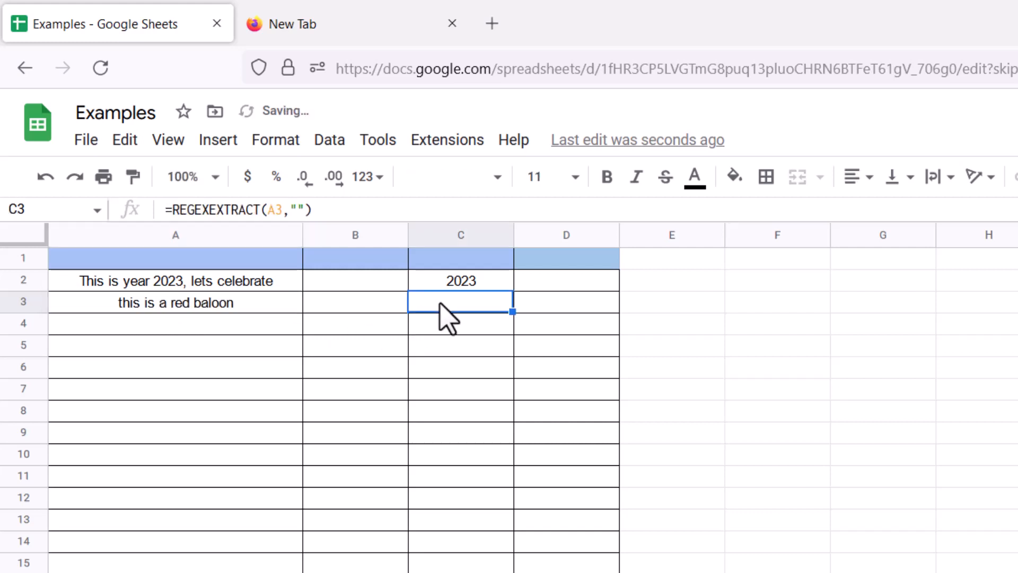
click(297, 209)
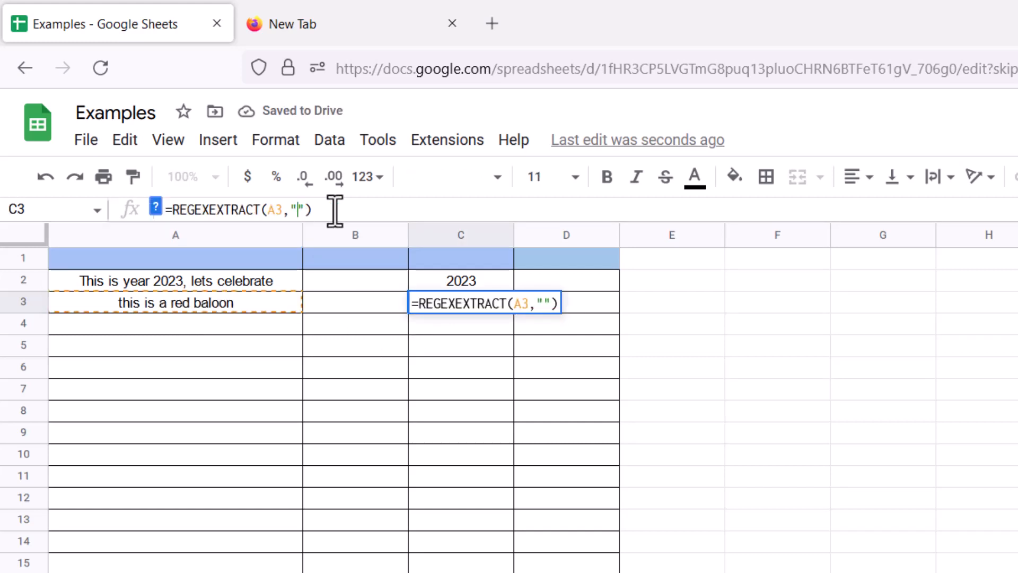
text(blue|)
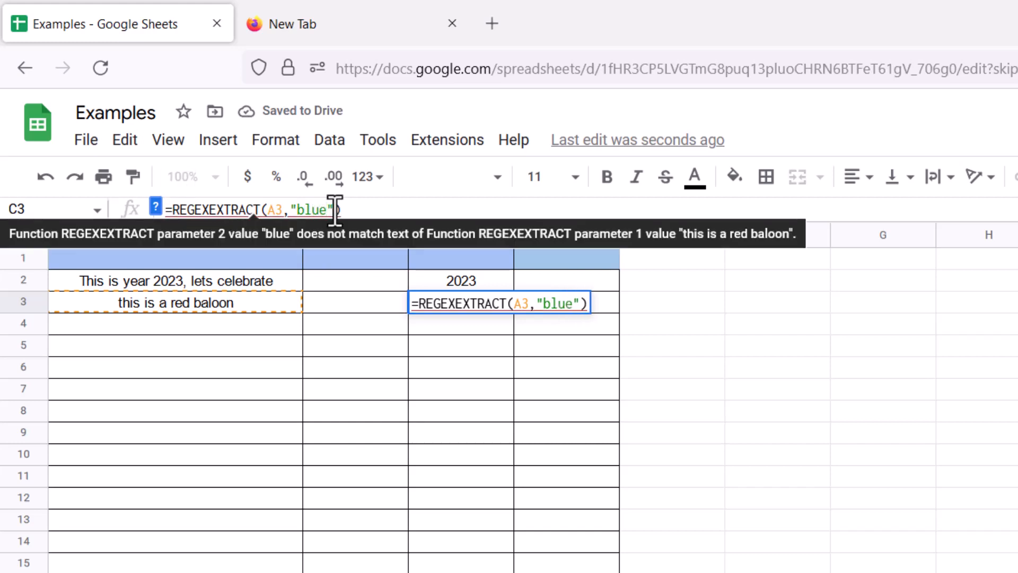
text(red|)
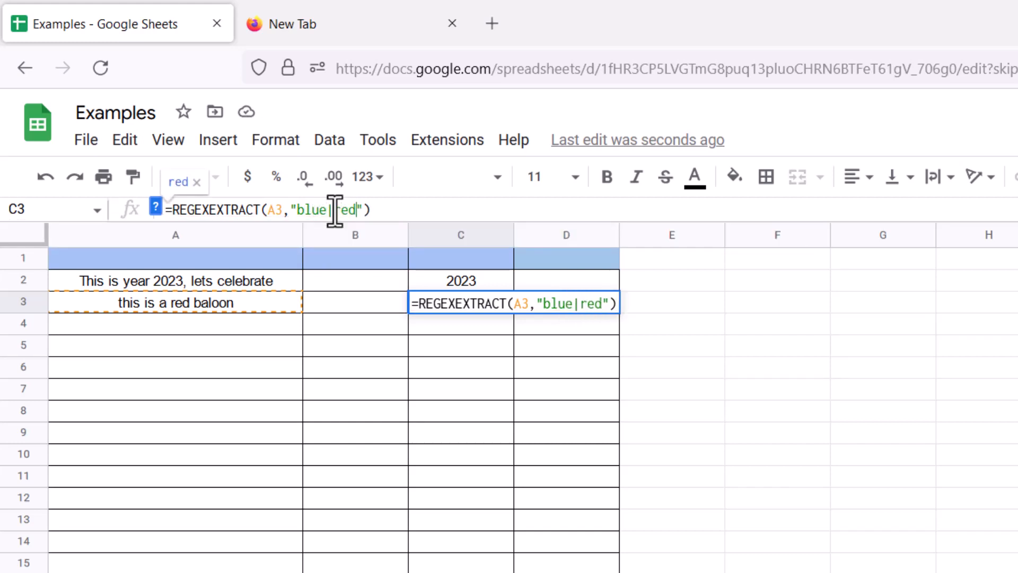
text(green)
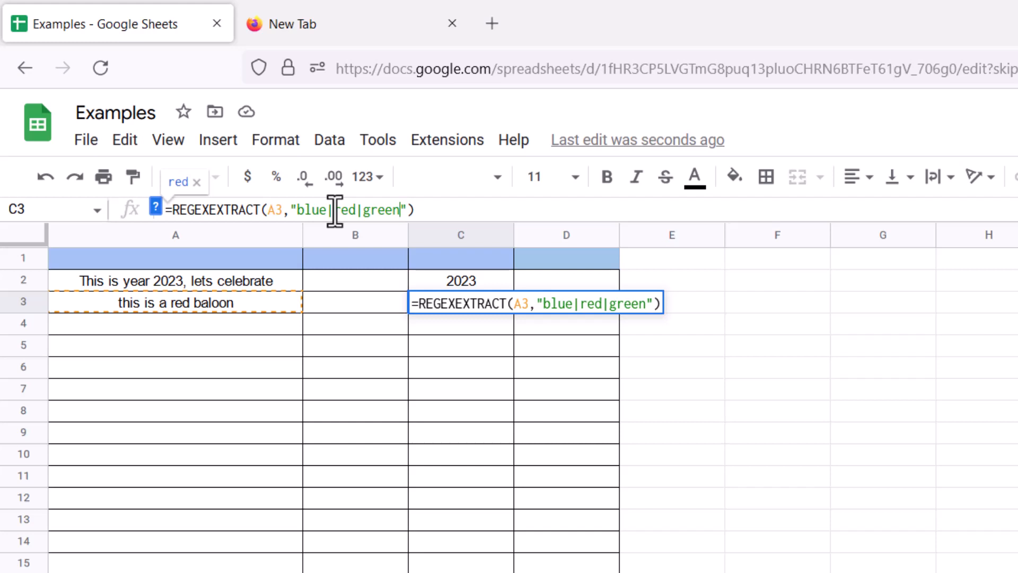
key(Return)
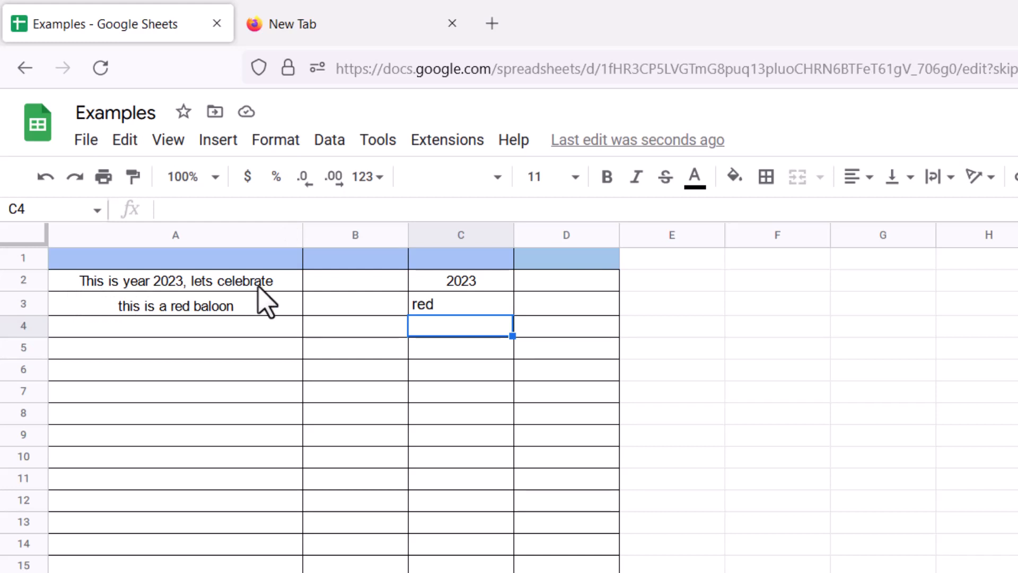
Extract the first three characters of A2 in cell C4 with the formula =REGEXEXTRACT(A2,"...")
double_click(491, 330)
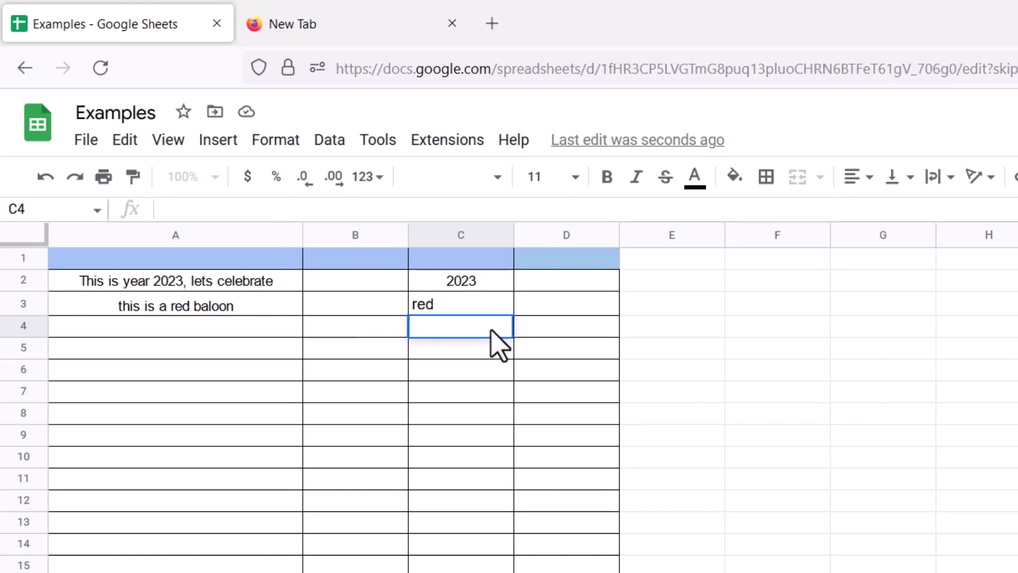
text(=REG)
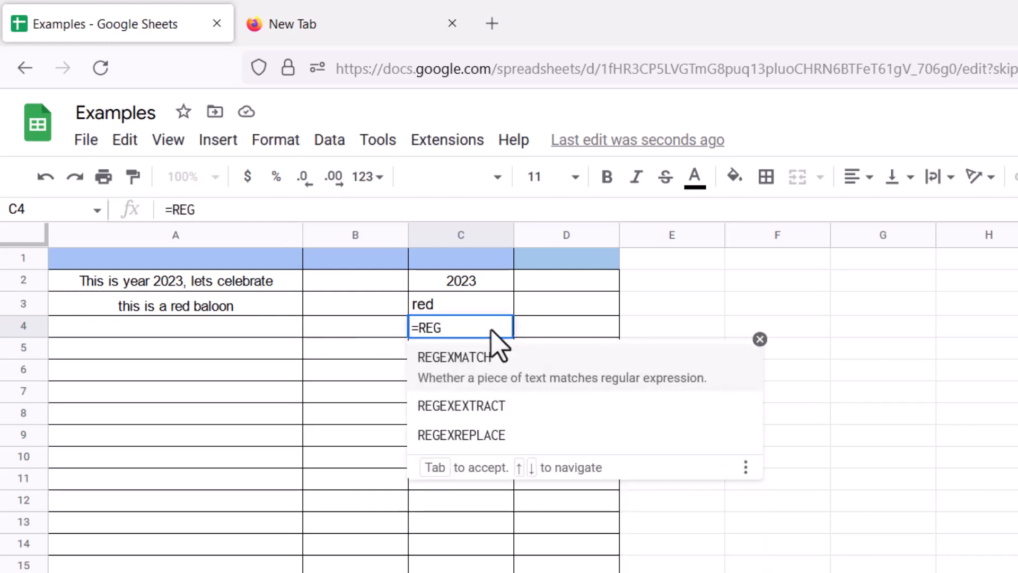
click(489, 392)
text(A2,)
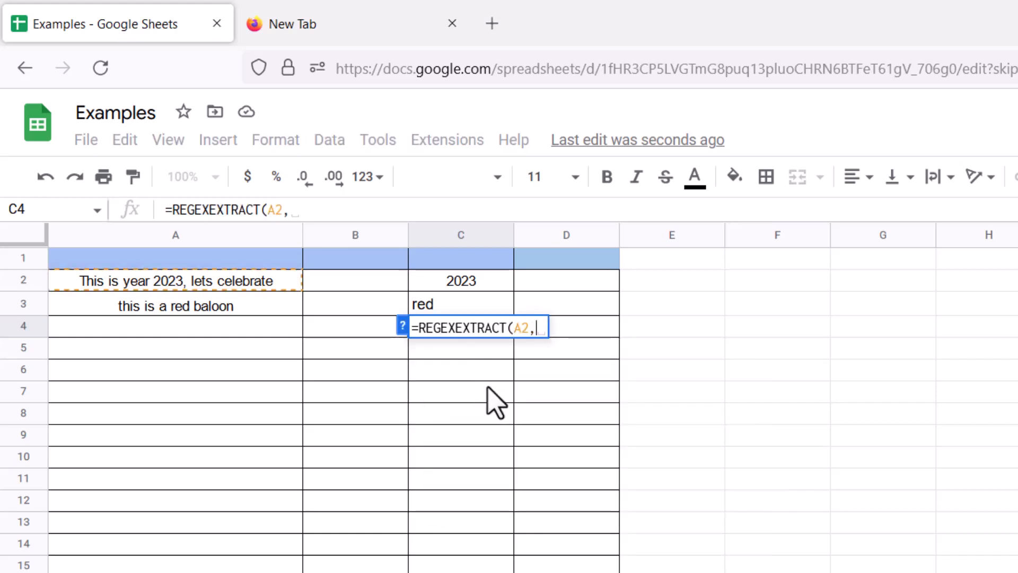
text("")
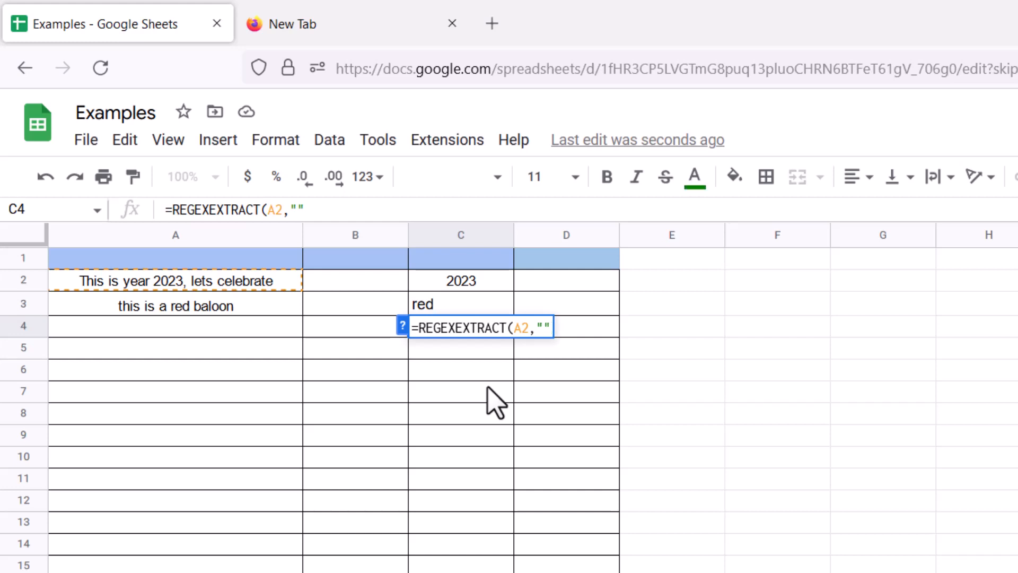
text(...)
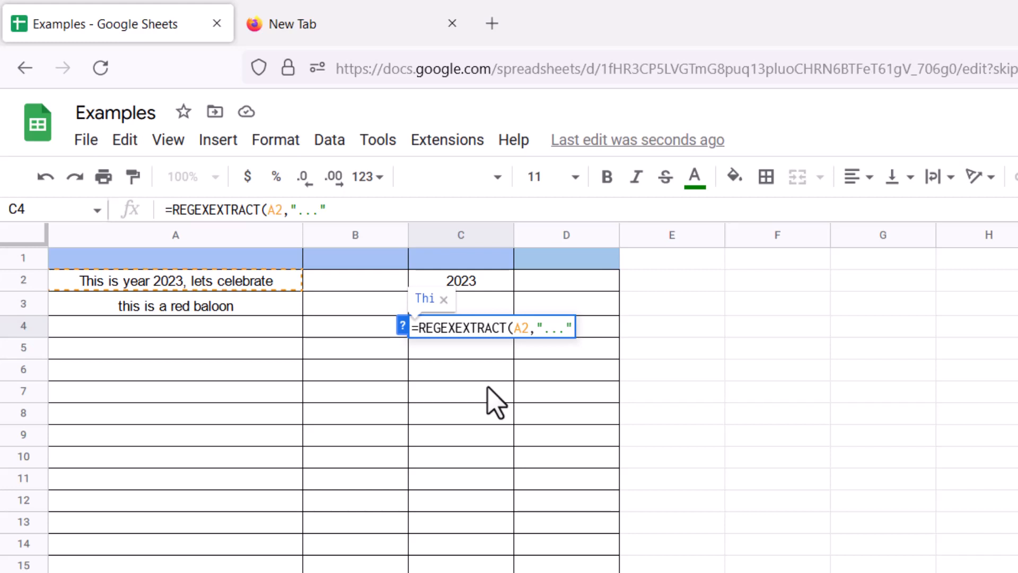
text())
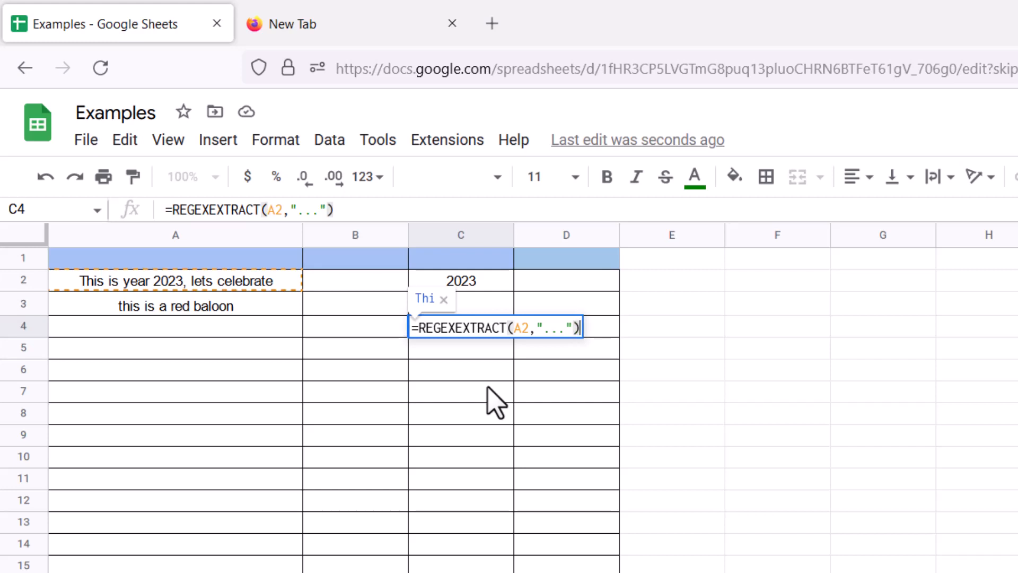
key(Return)
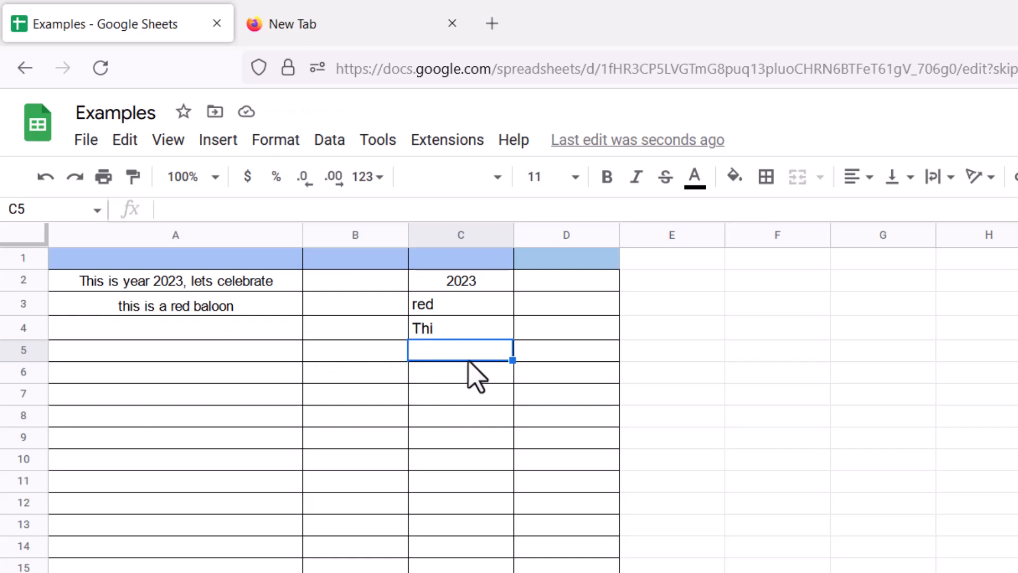
Extract the last three characters of A2 in cell C5 with the formula =REGEXEXTRACT(A2,"...$")
text(=)
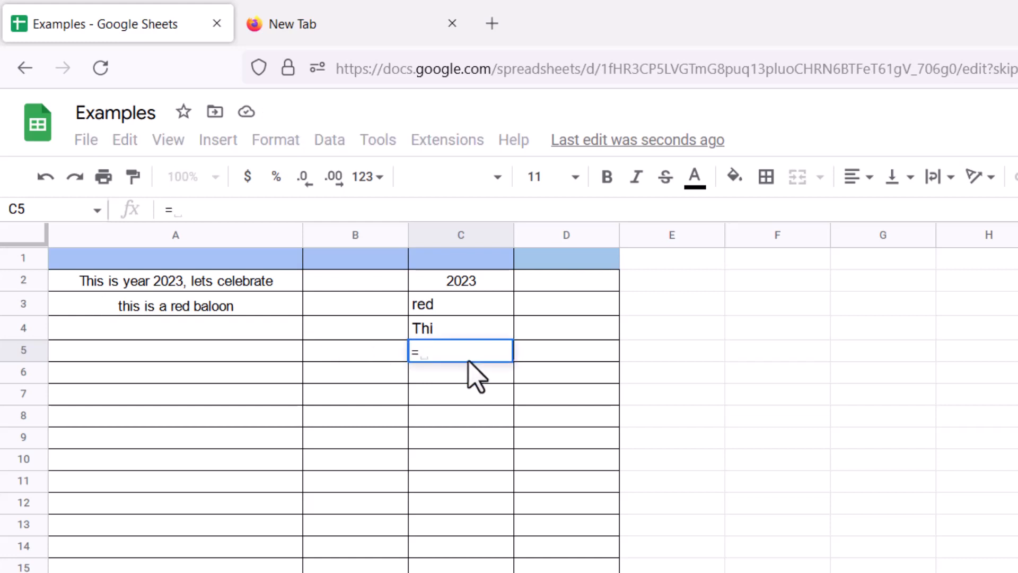
text(REG)
click(492, 431)
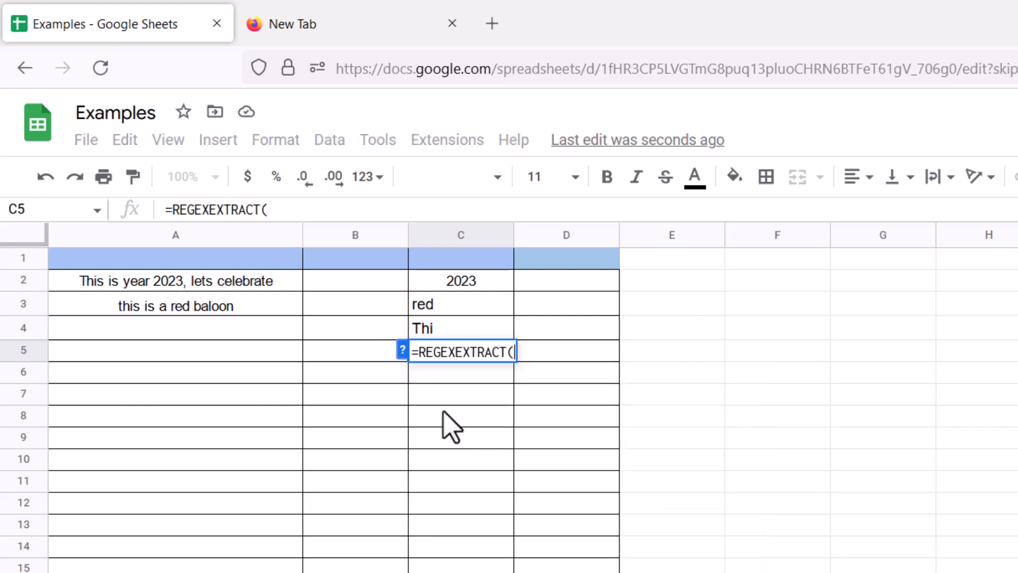
text(A2)
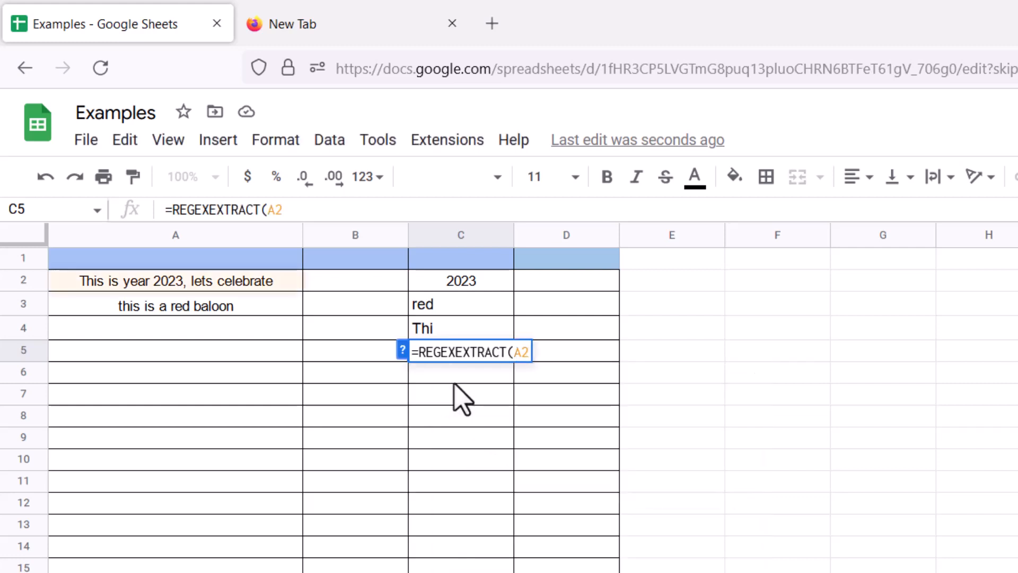
text(,"")
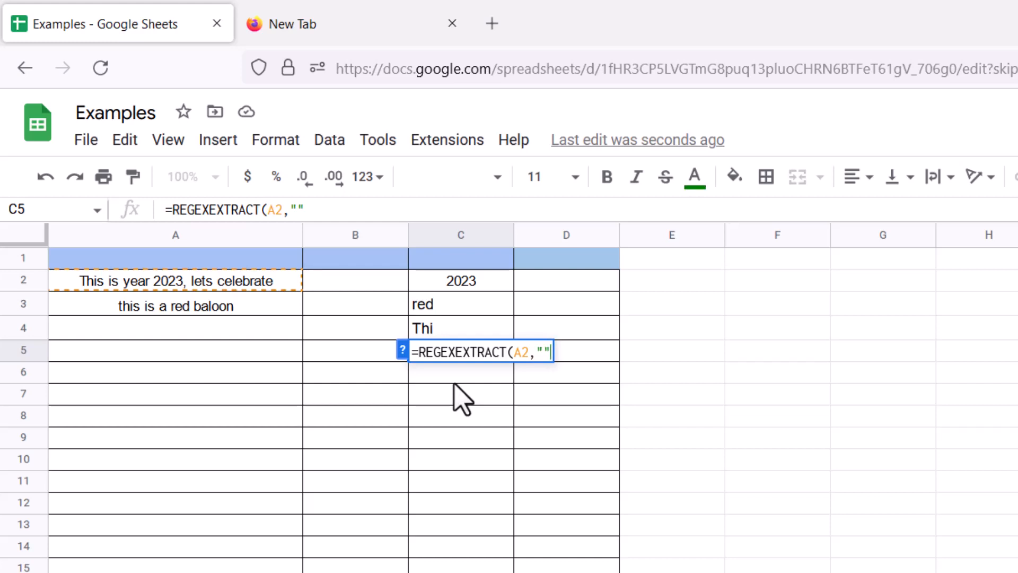
text())
key(Left)
key(Left)
text(...)
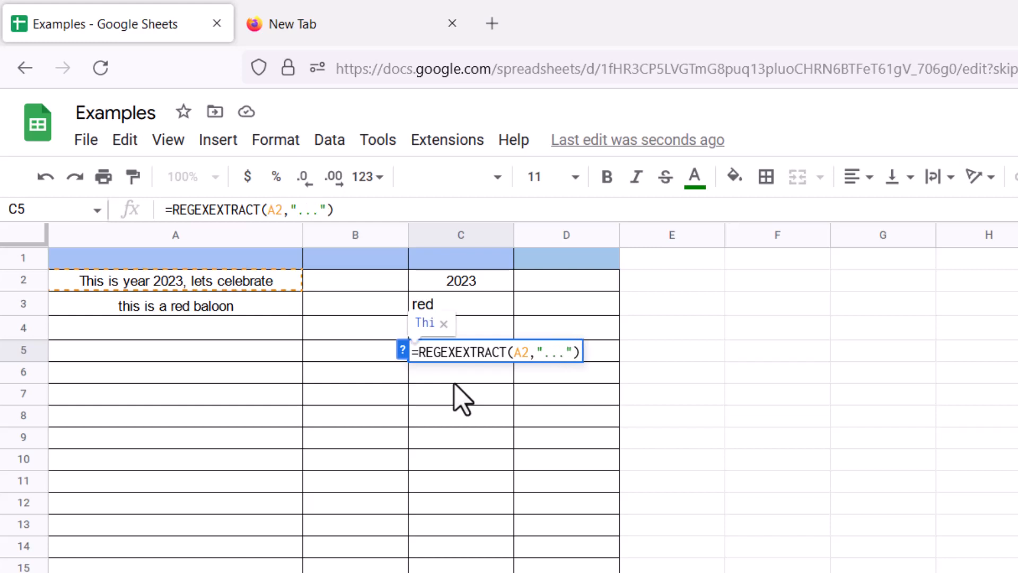
text($)
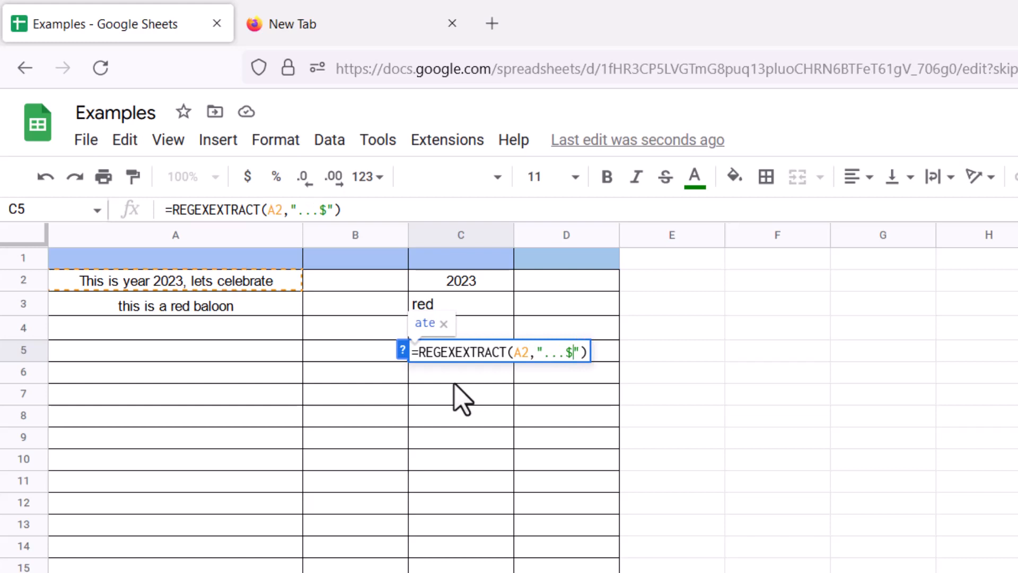
key(Return)
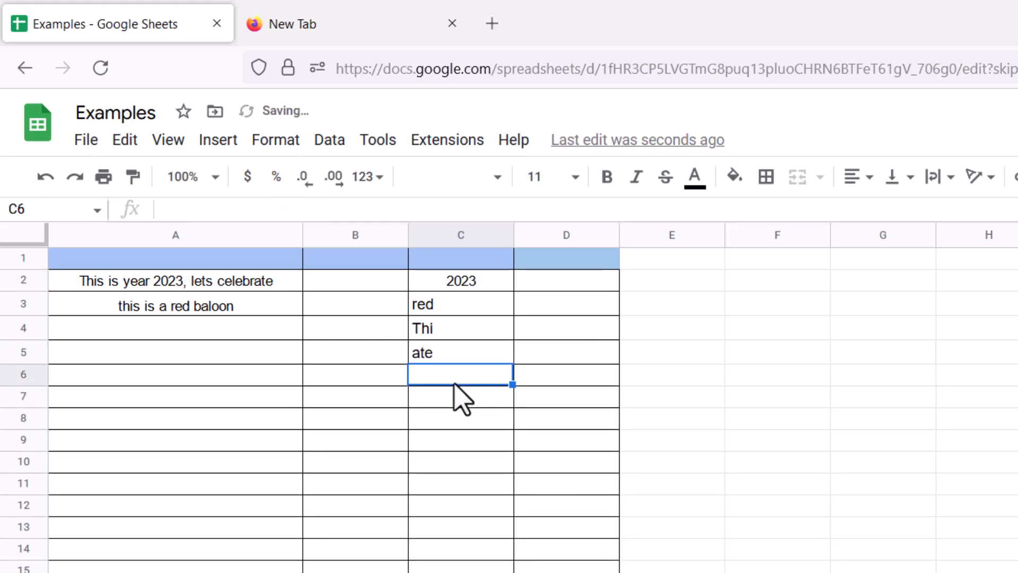